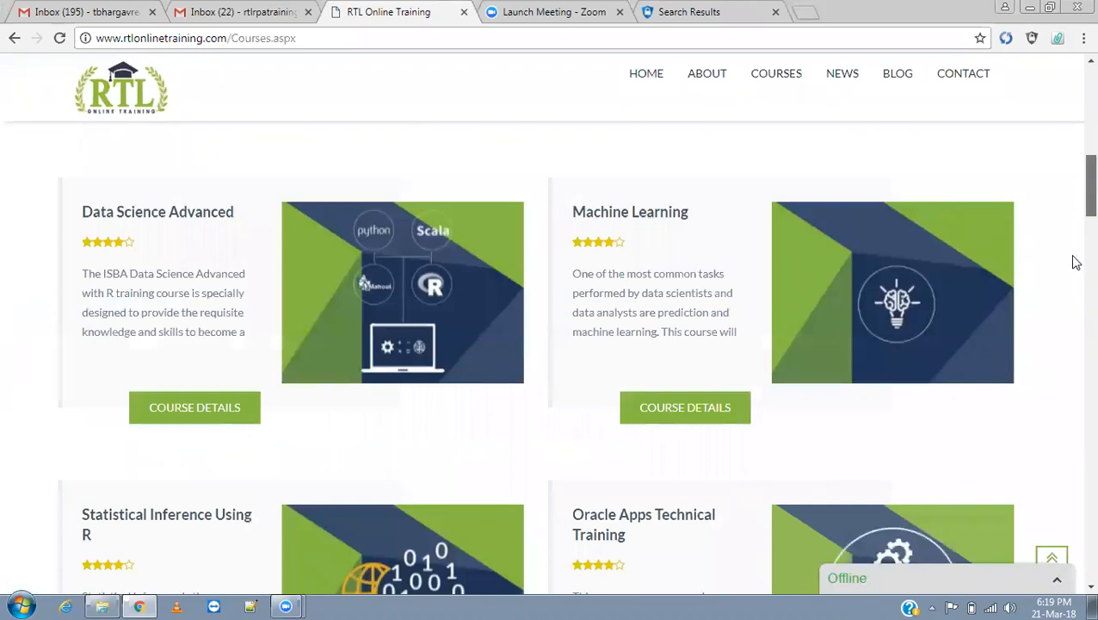
scroll(1075, 418, "down", 5)
Return to the home page and list the RPA courses under Courses Offered.
scroll(1075, 405, "up", 2)
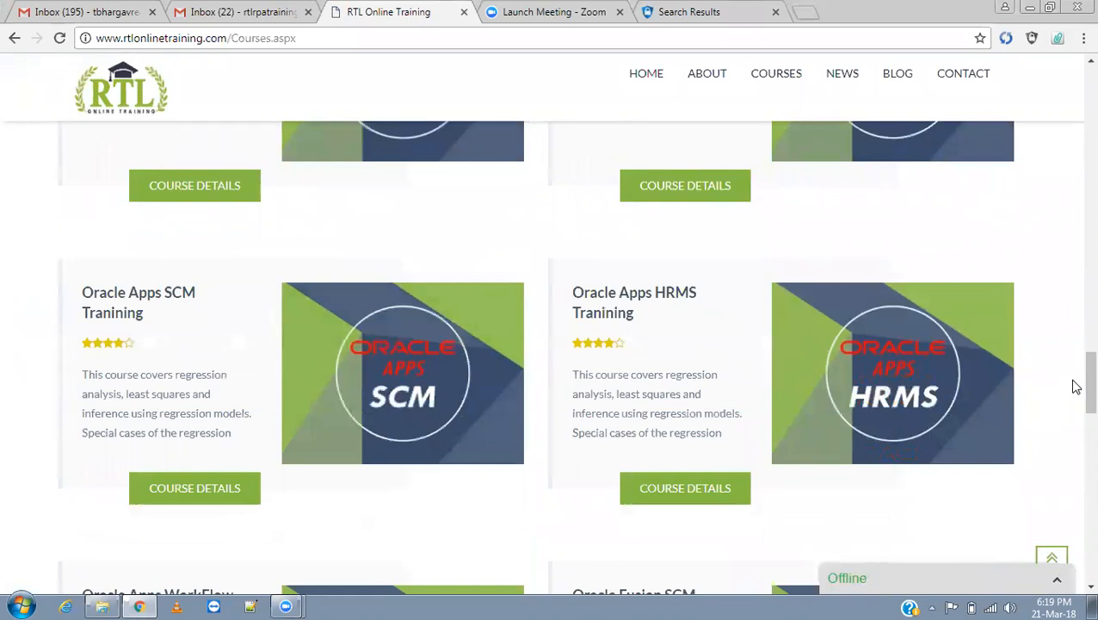
scroll(1075, 422, "down", 4)
scroll(1075, 486, "down", 7)
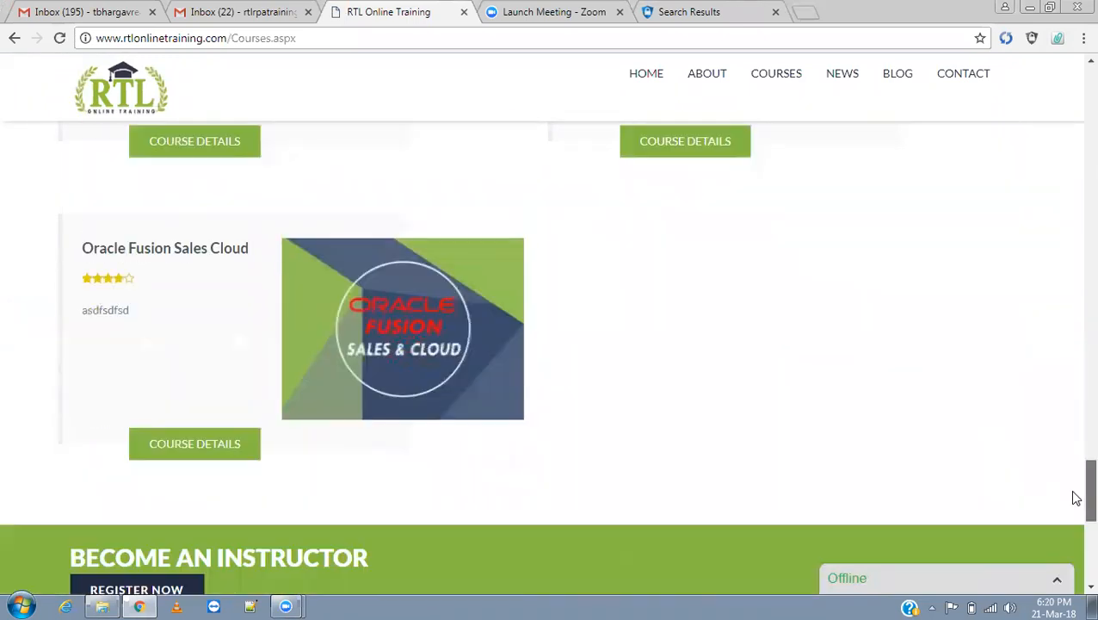
scroll(1076, 498, "up", 20)
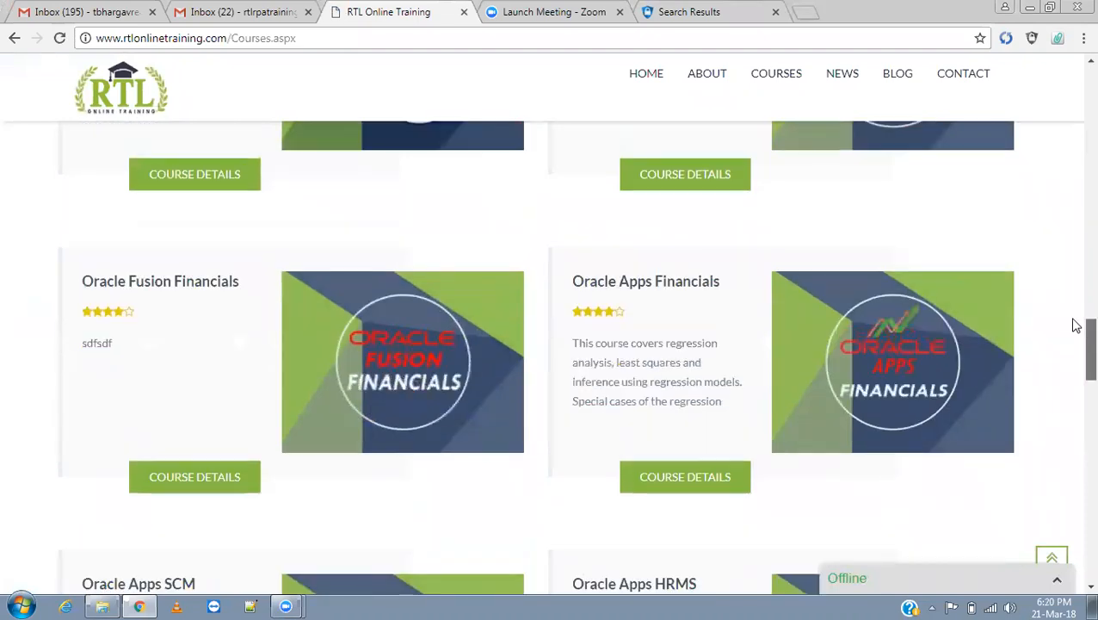
scroll(1034, 94, "up", 3)
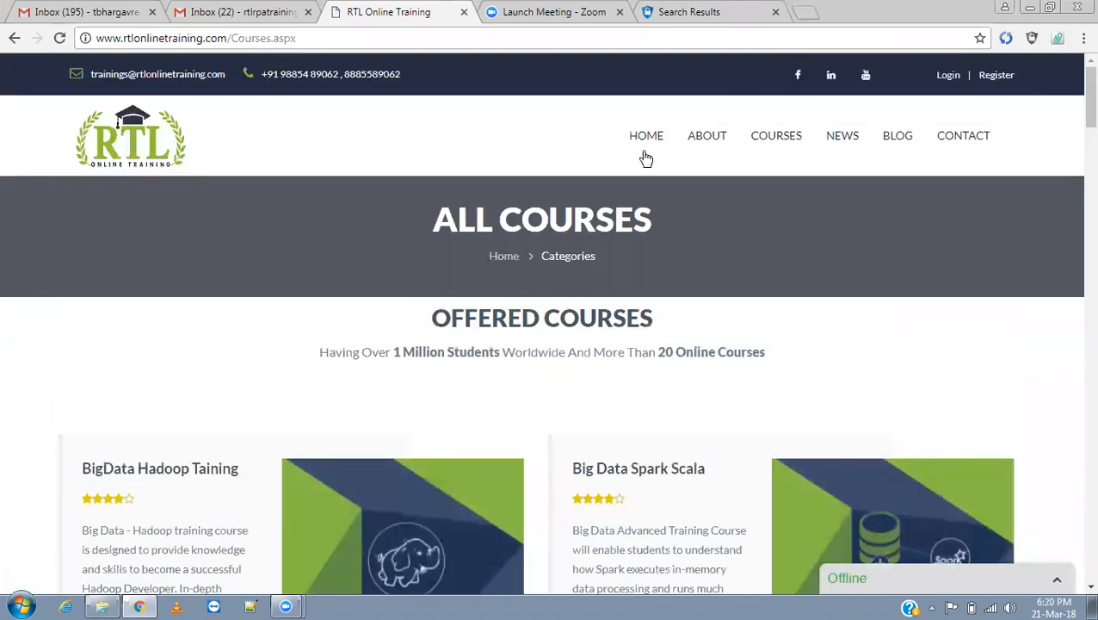
left_click(643, 151)
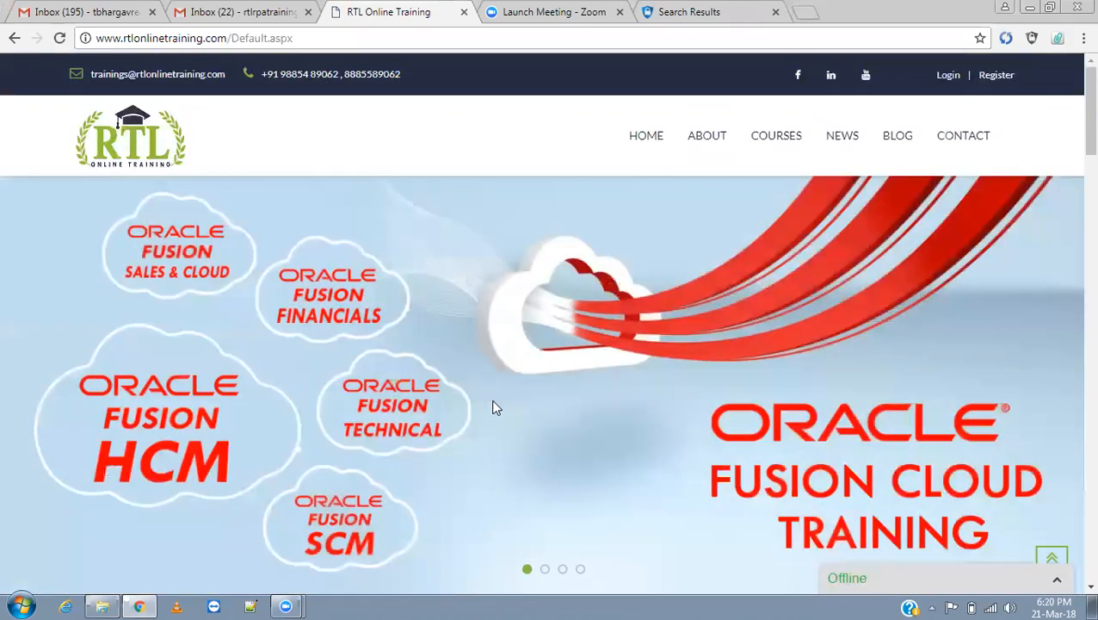
scroll(1072, 107, "down", 5)
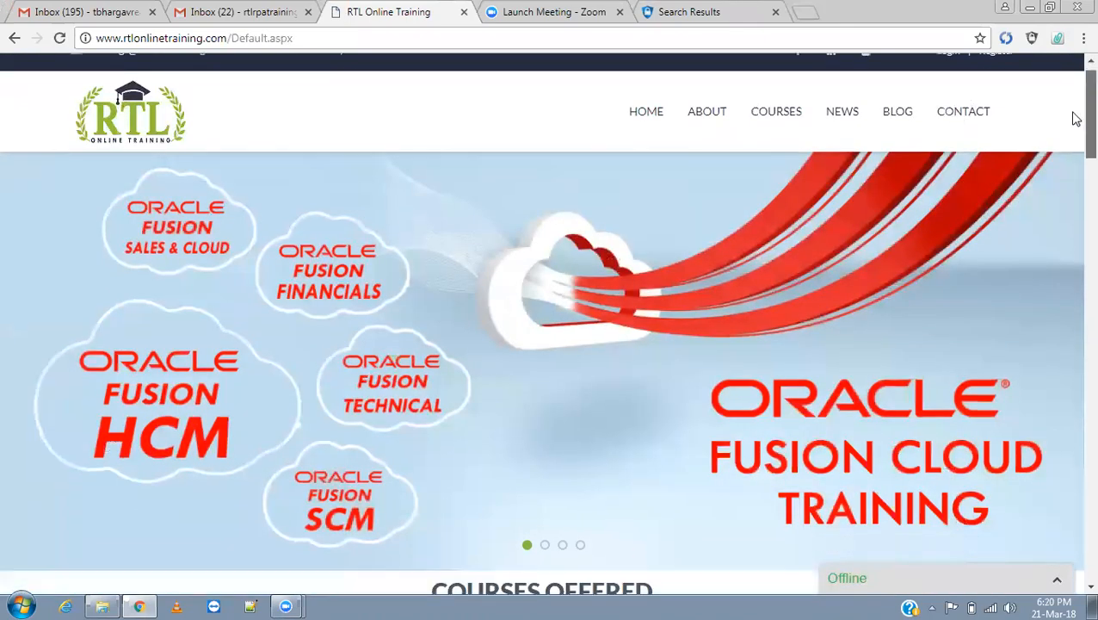
left_click(285, 328)
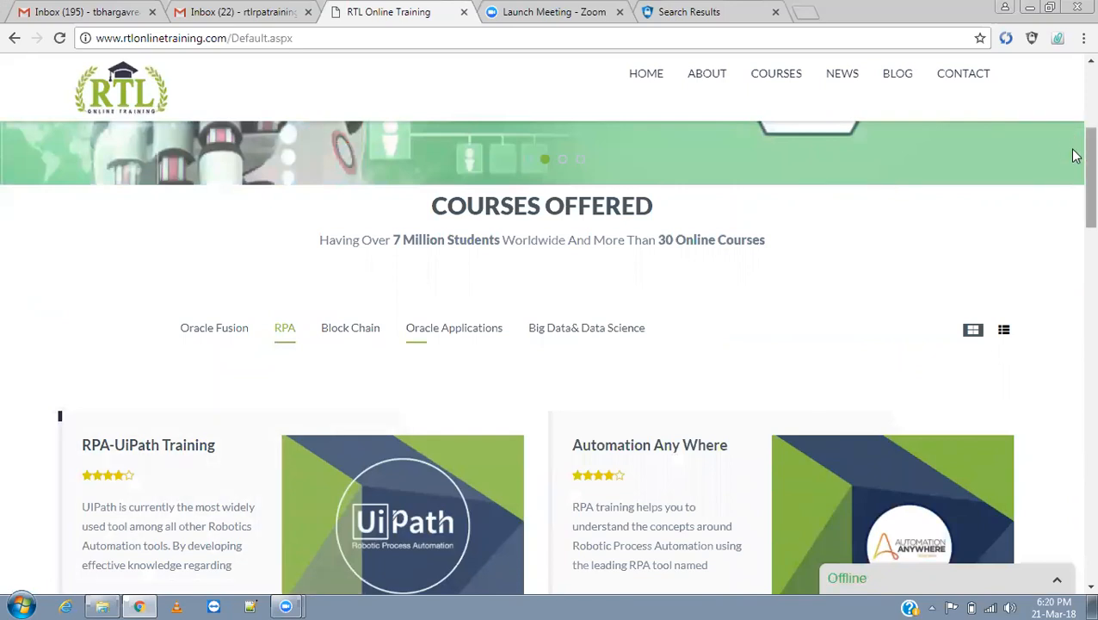
scroll(1076, 187, "down", 2)
Open the RPA-UiPath Training course details and scroll to its Course Curriculum modules.
left_click(240, 465)
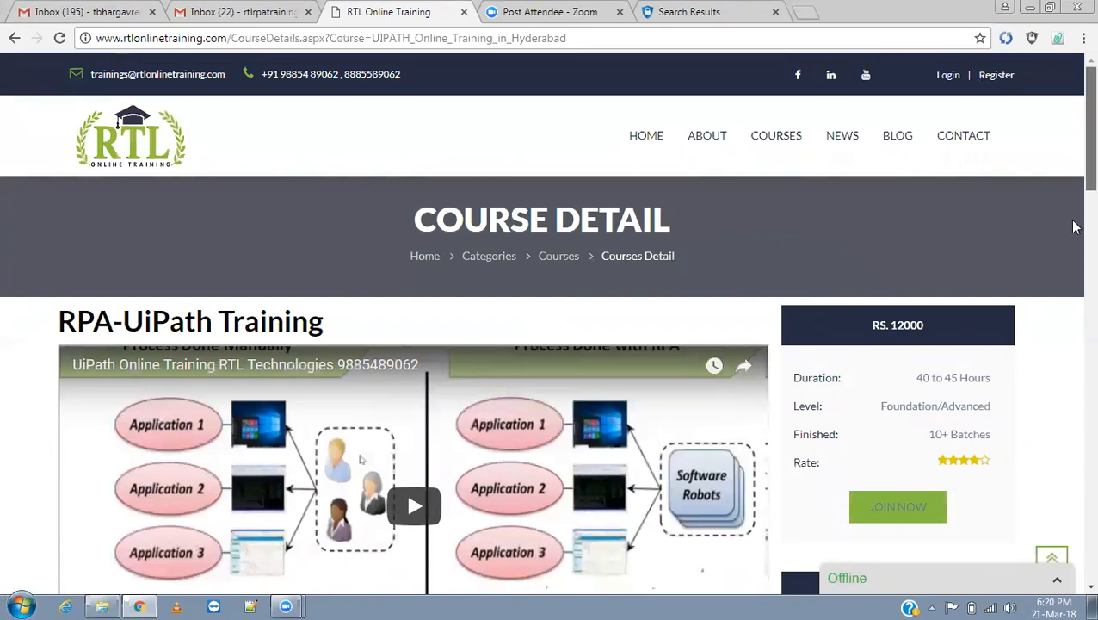
scroll(1072, 225, "down", 5)
scroll(1072, 293, "down", 5)
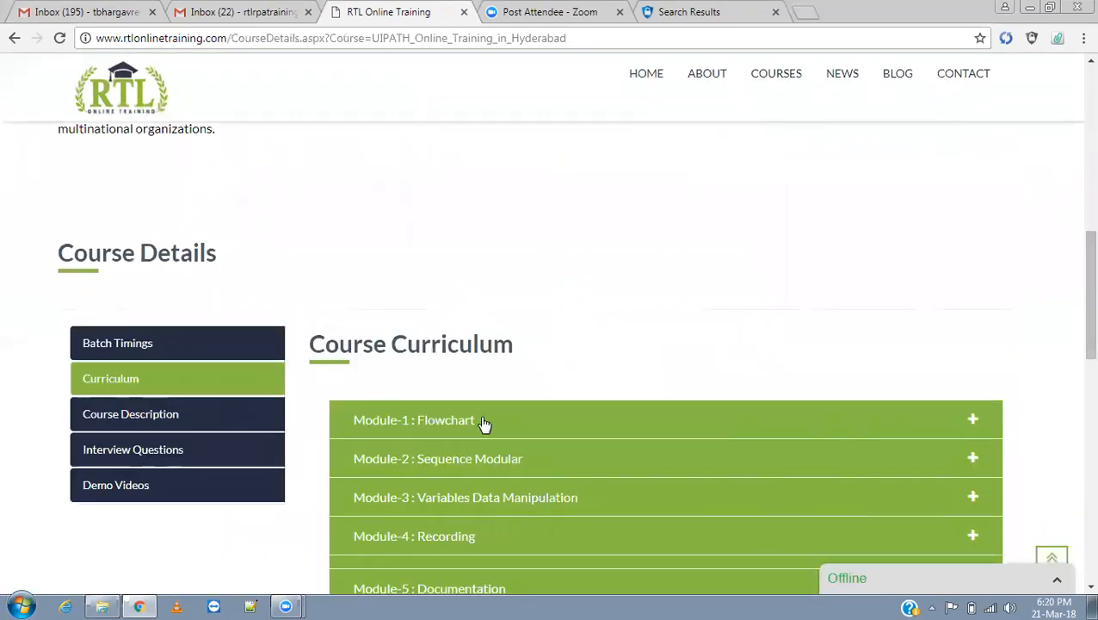
left_click(5, 596)
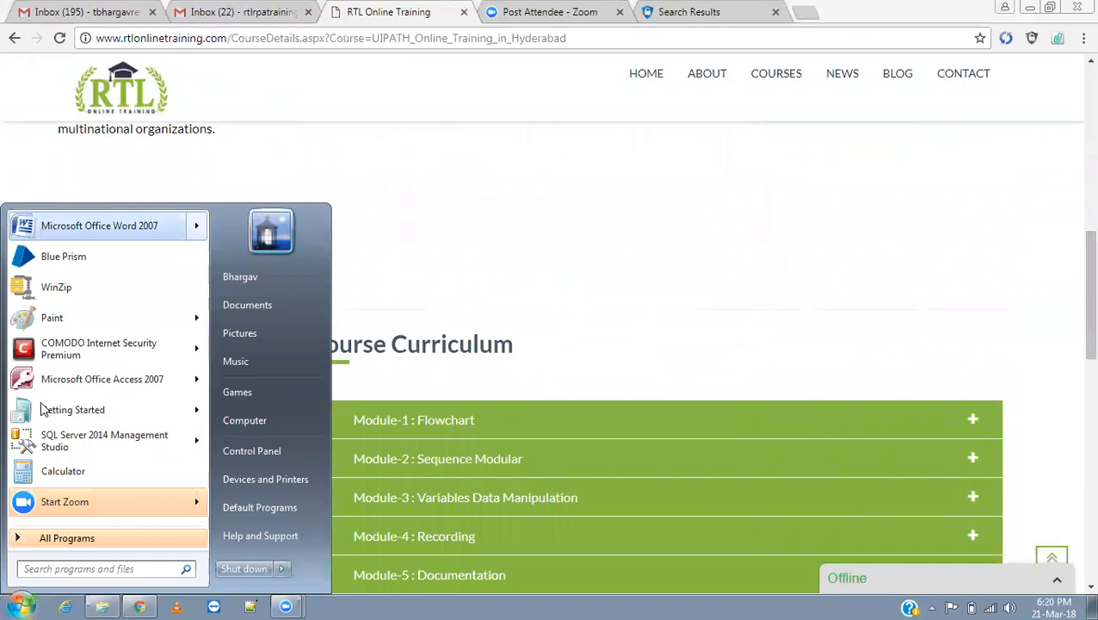
Launch Notepad from the Start menu search.
mouse_move(65, 420)
type("notepad")
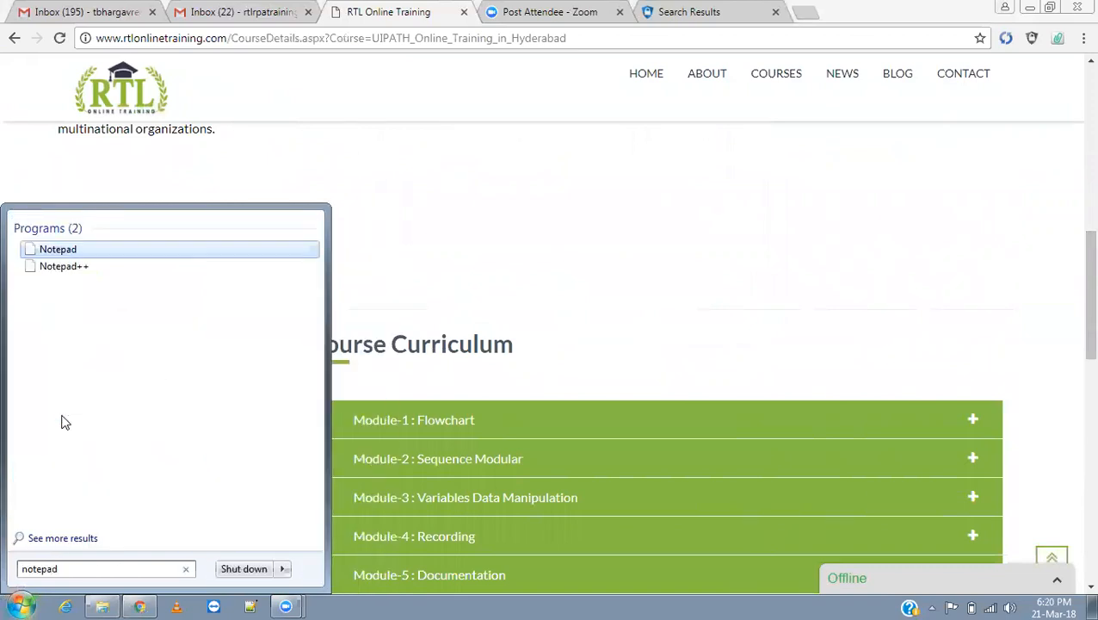
key("Return")
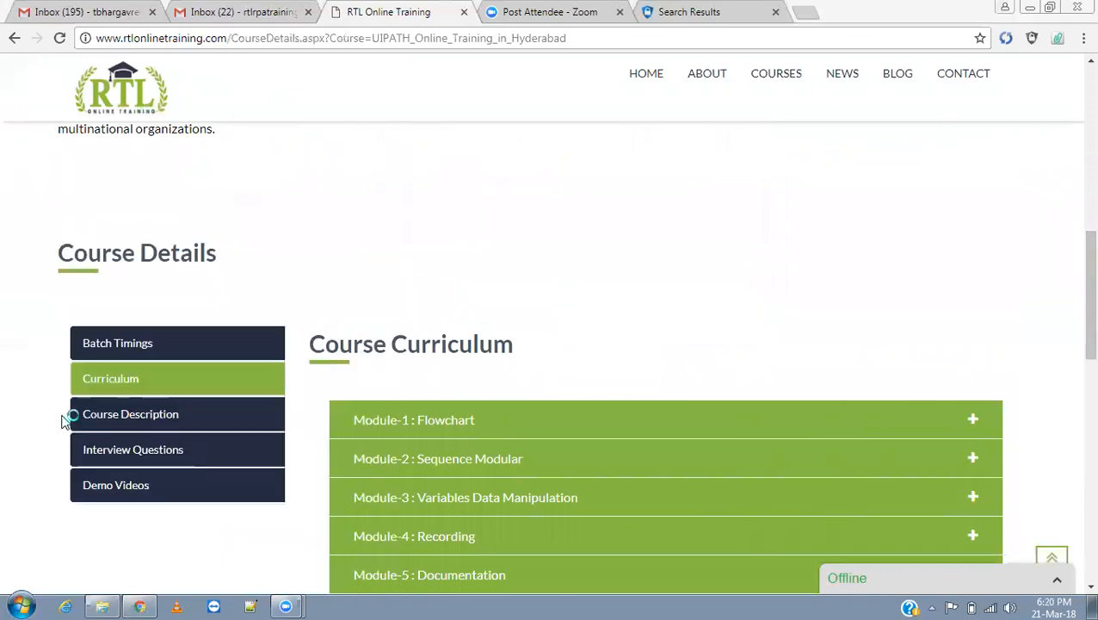
Write 'Dotnet framework 4.5 also' and '4.6' on two lines, then return to the browser.
type("Dotne")
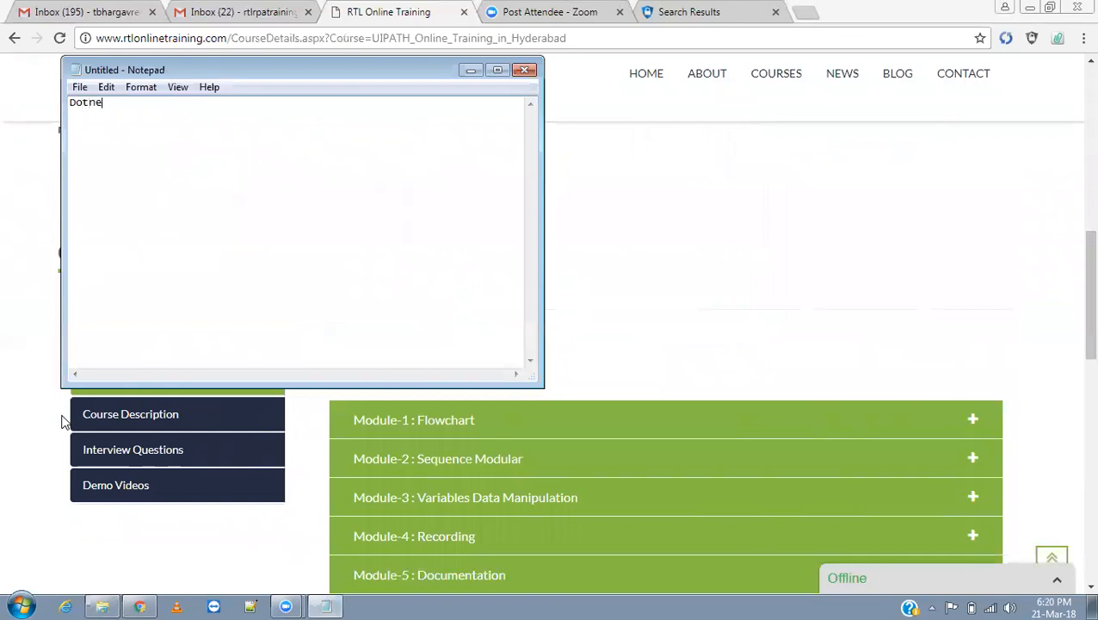
type("t framework 4.5 also")
key("Return")
type("4.6")
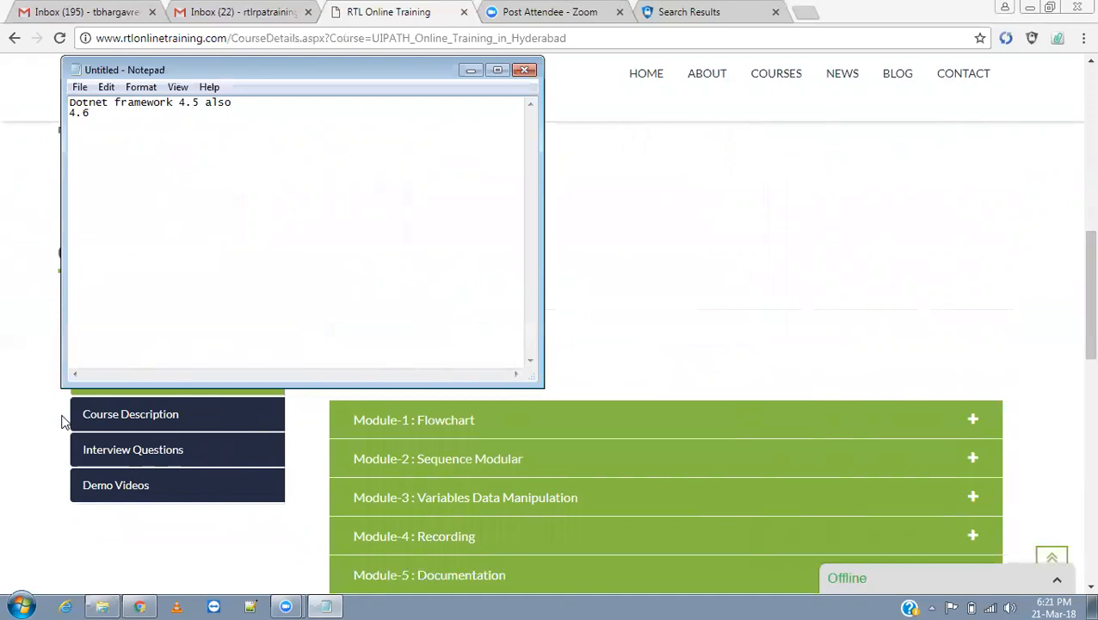
key("alt+Tab")
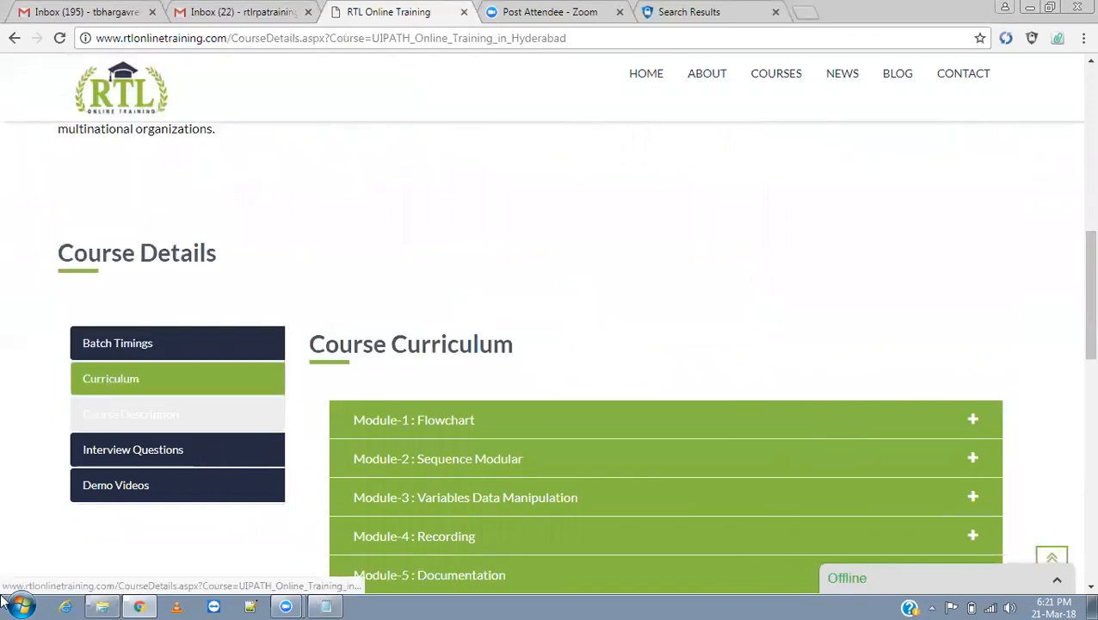
Run the UiPathStudioSetup installer from drive Bunny (F:), accepting the security warning.
left_click(102, 607)
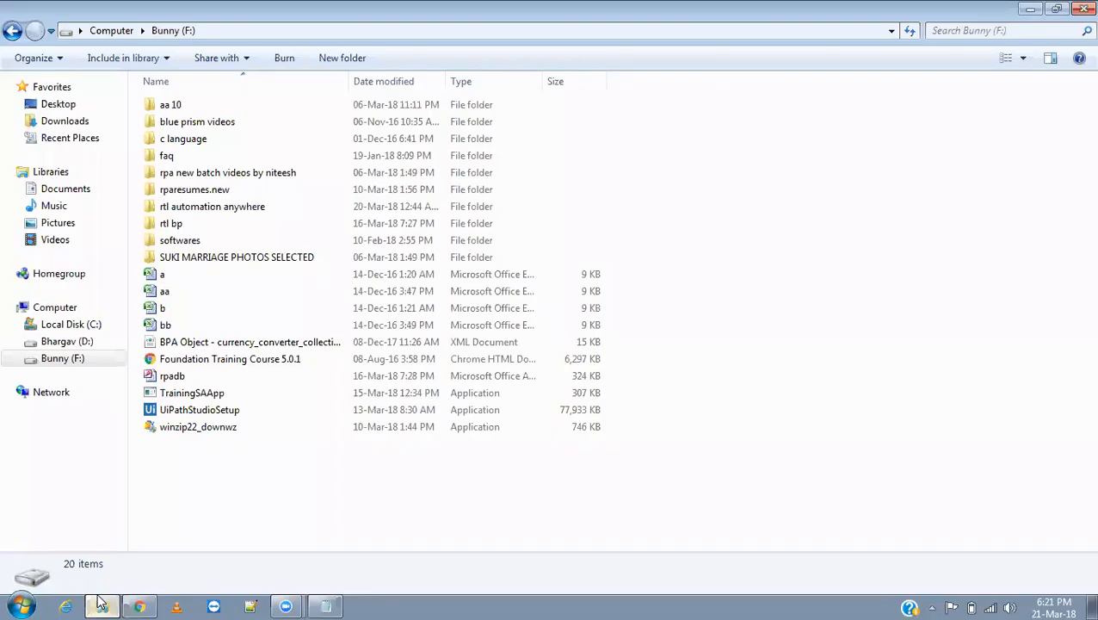
left_click(217, 414)
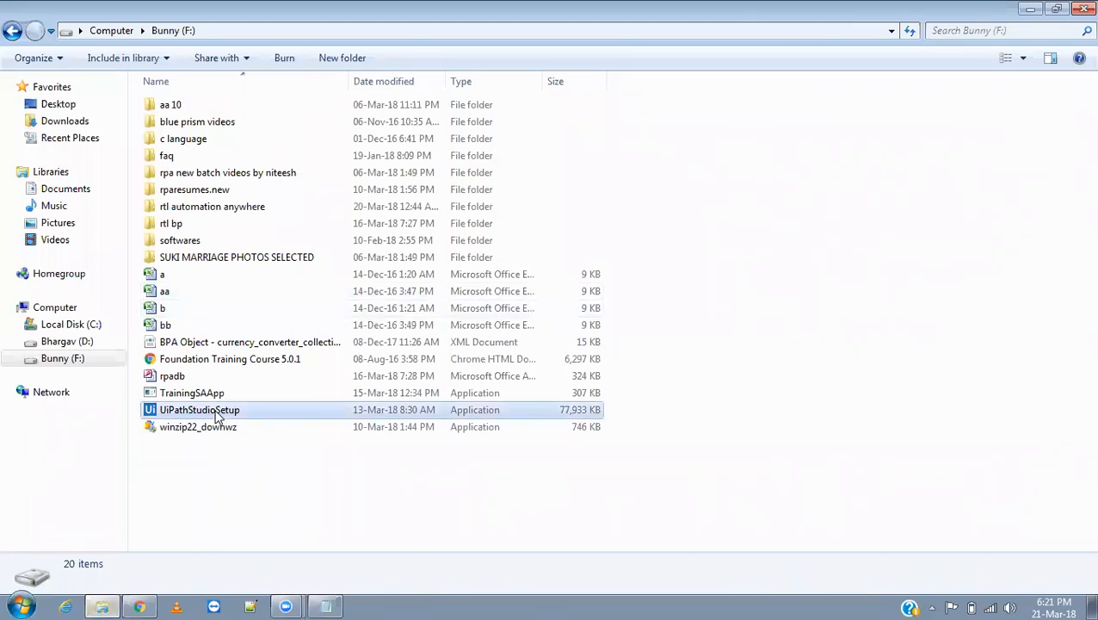
left_click(217, 413)
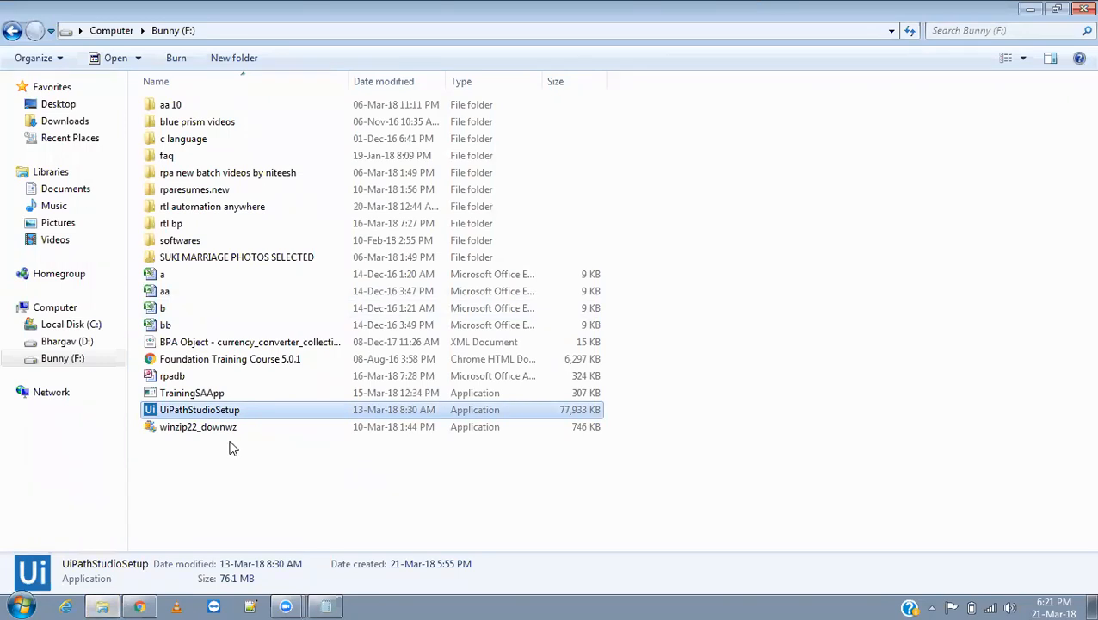
double_click(219, 414)
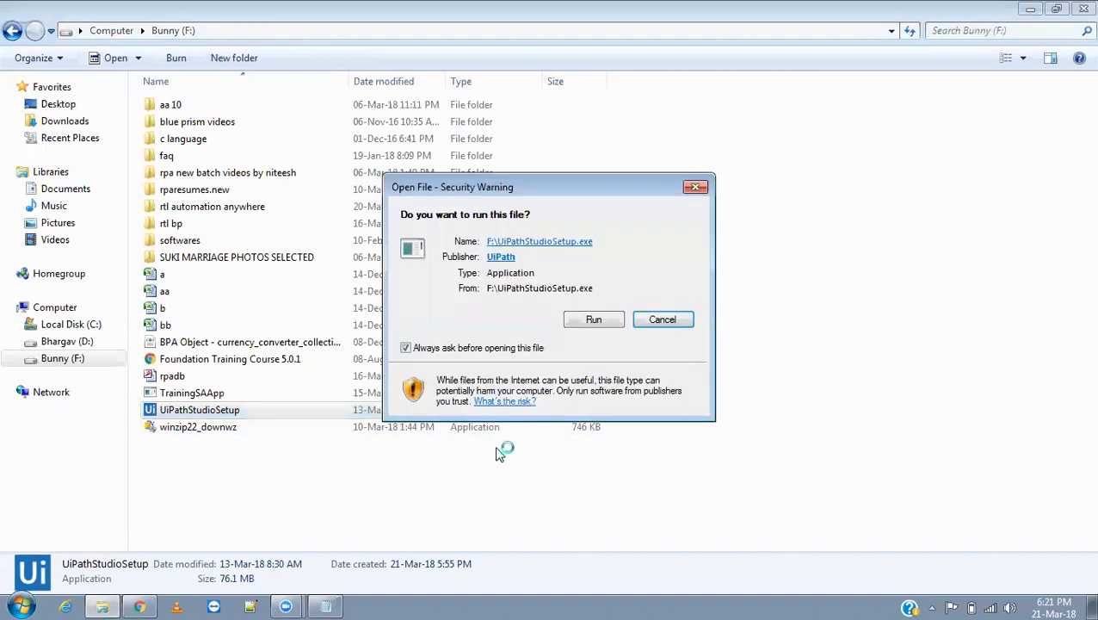
left_click(592, 325)
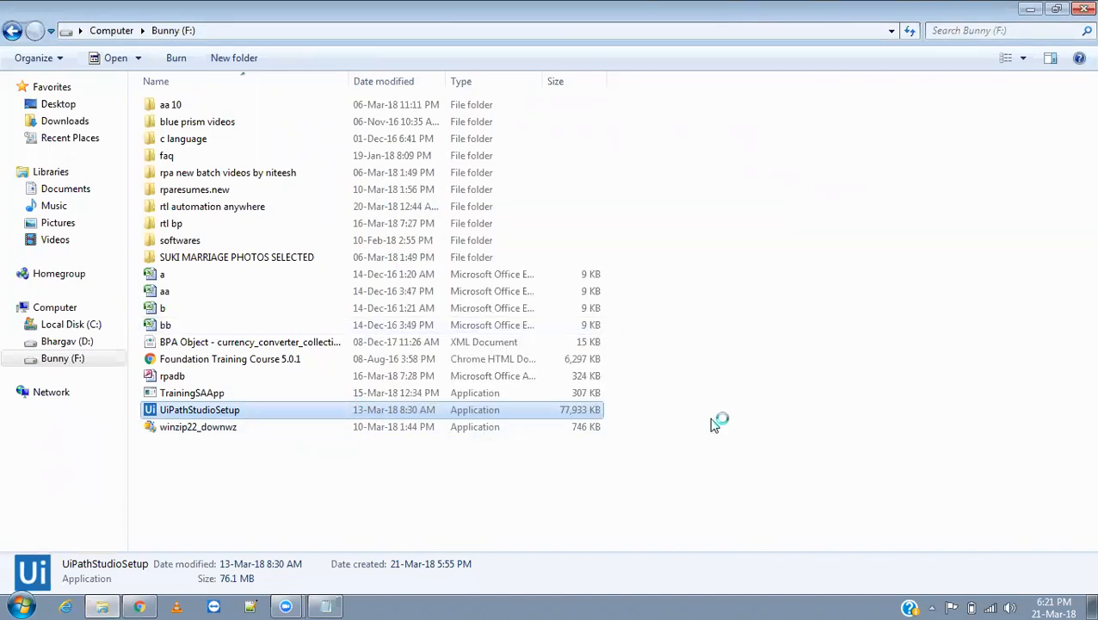
left_click(143, 607)
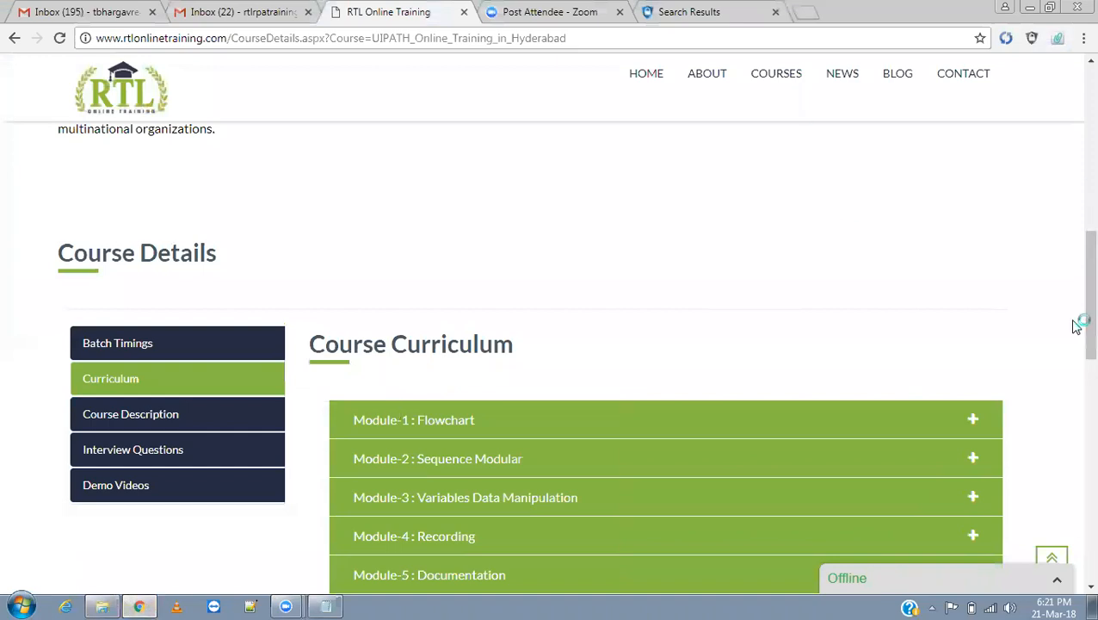
left_click_drag(1077, 321, 1073, 184)
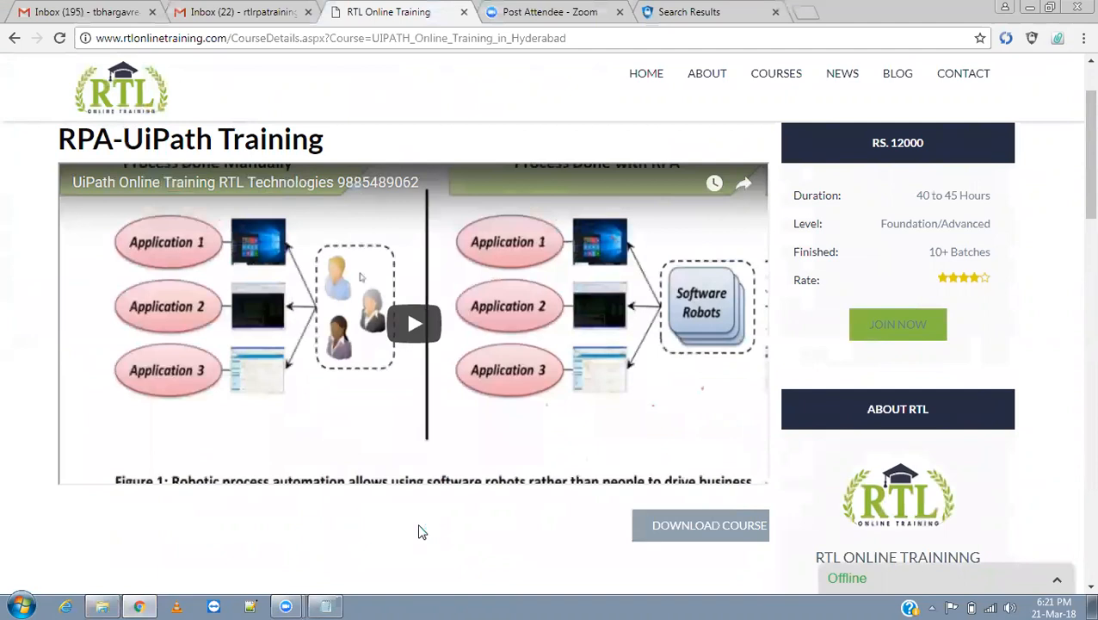
scroll(1075, 184, "down", 1)
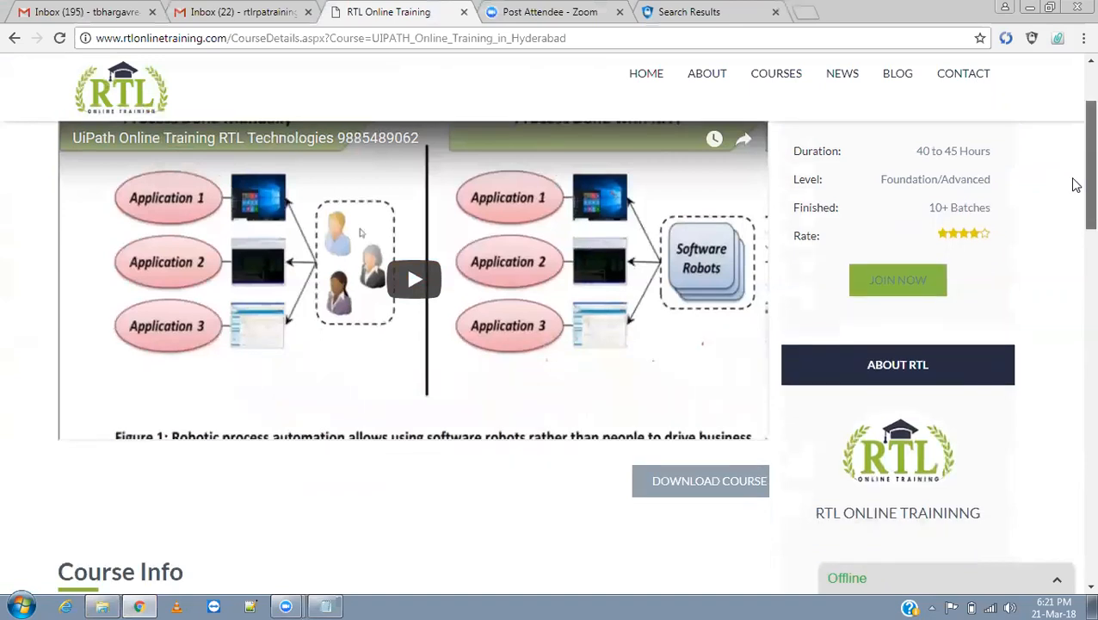
scroll(1075, 184, "down", 7)
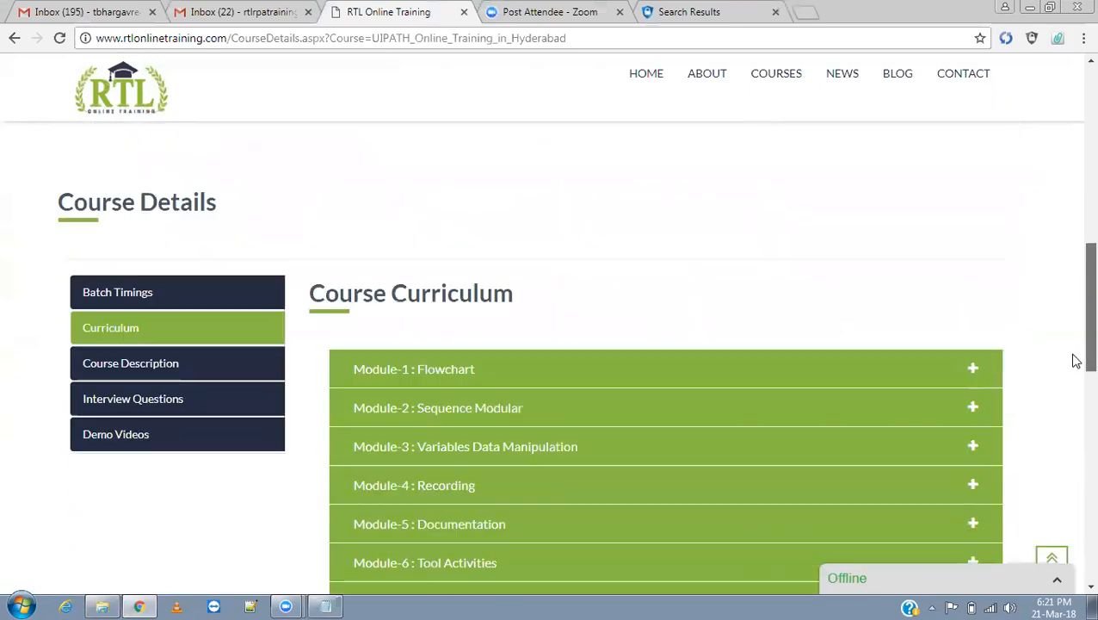
scroll(1076, 361, "down", 6)
left_click_drag(1075, 436, 1075, 315)
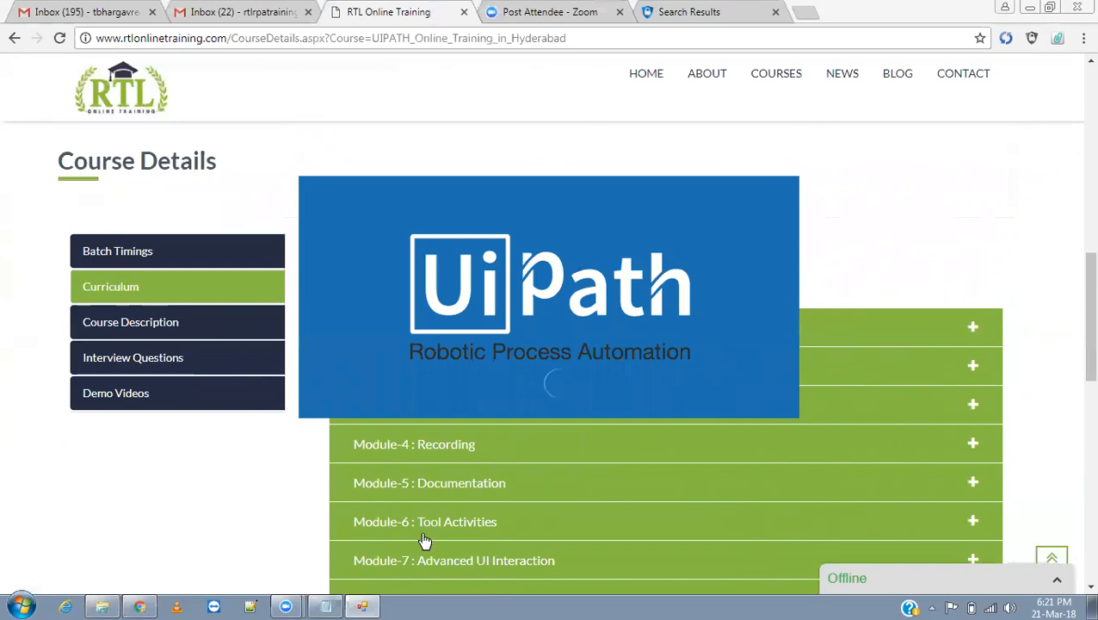
Set the note's font to Lucida Console, Bold, size 18.
left_click(325, 606)
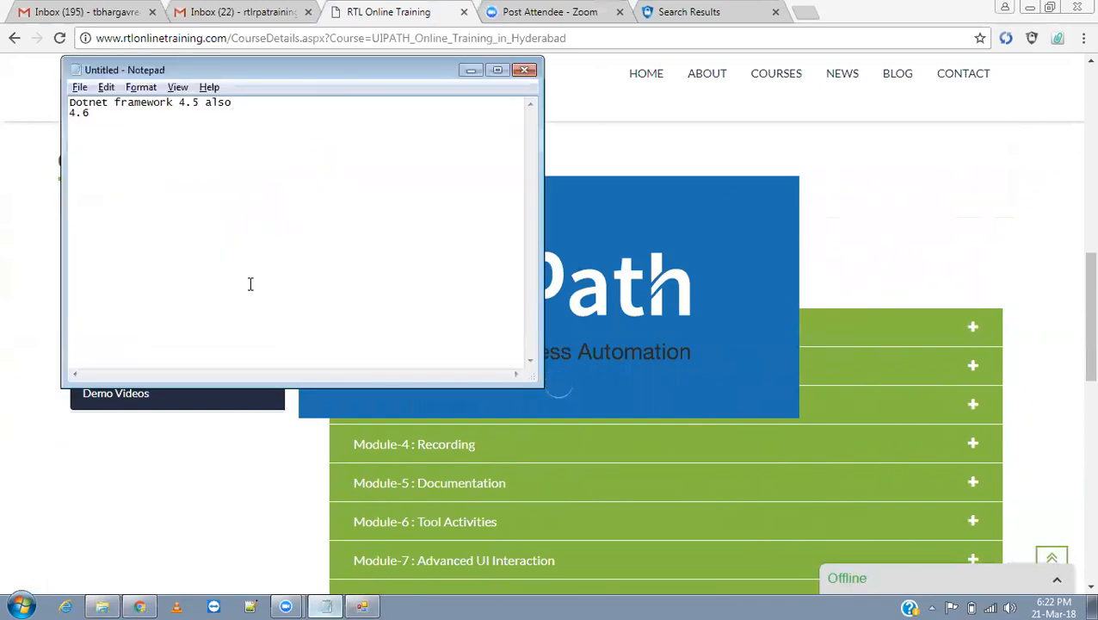
left_click(140, 87)
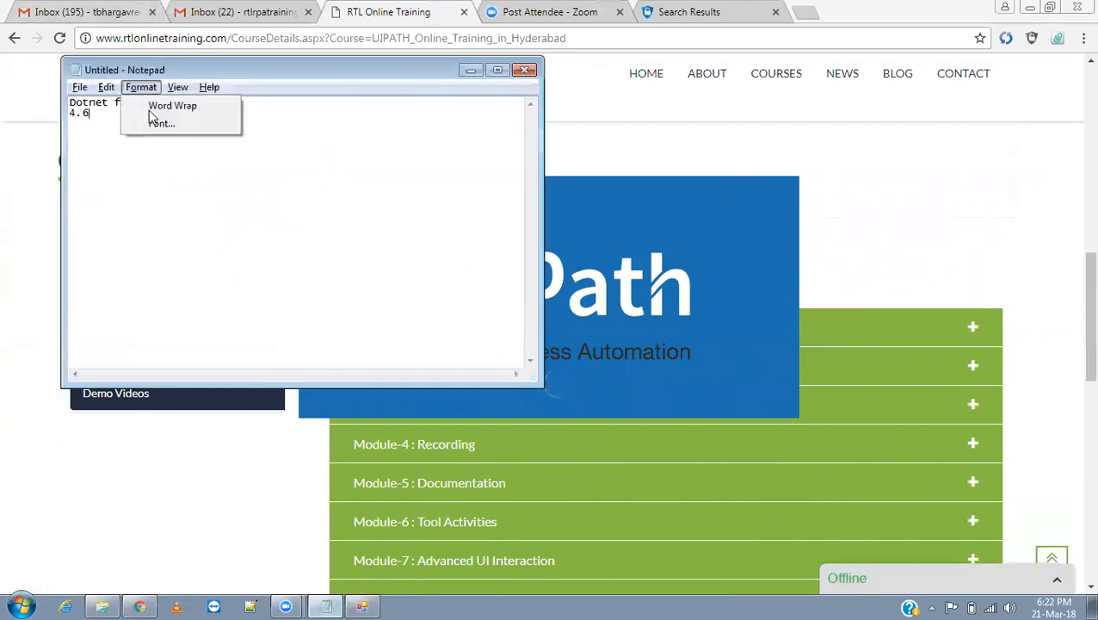
left_click(158, 123)
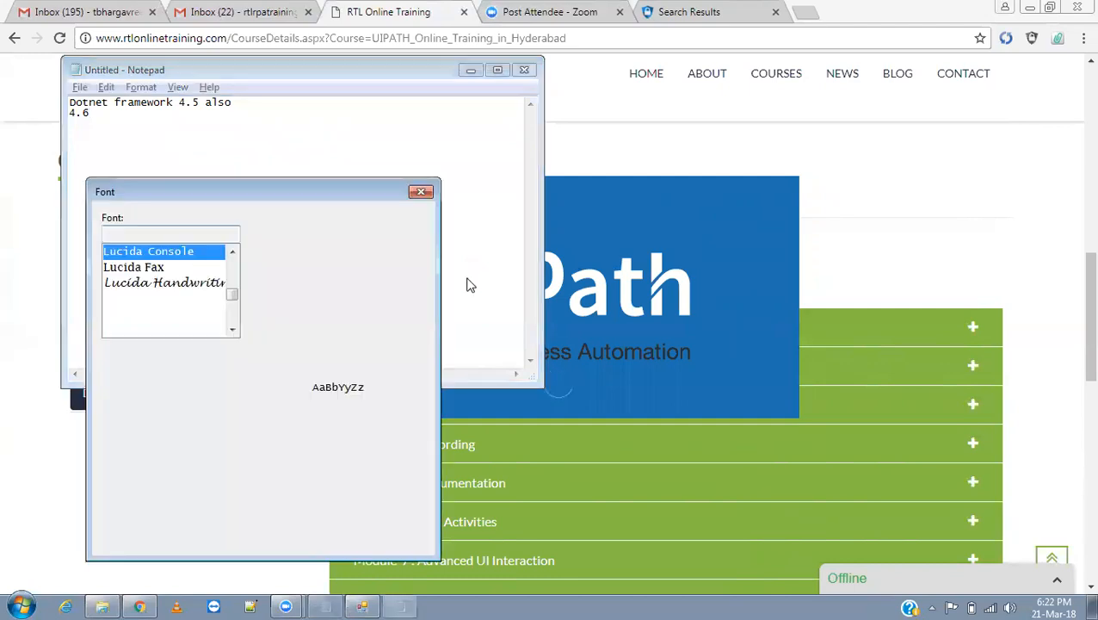
left_click(293, 270)
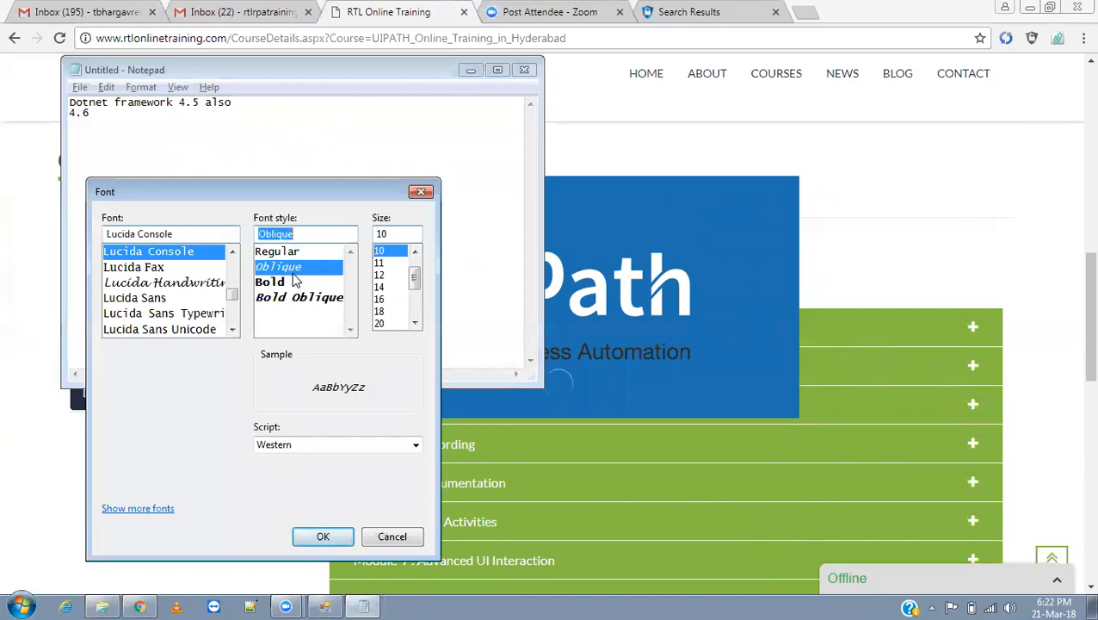
left_click(291, 282)
left_click(381, 311)
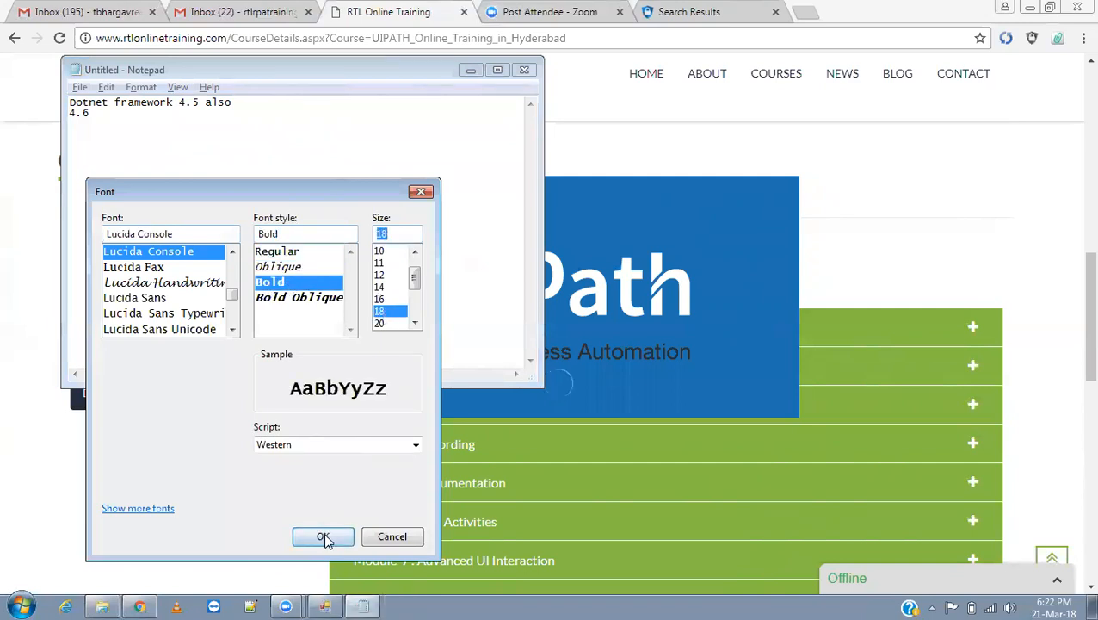
left_click(324, 536)
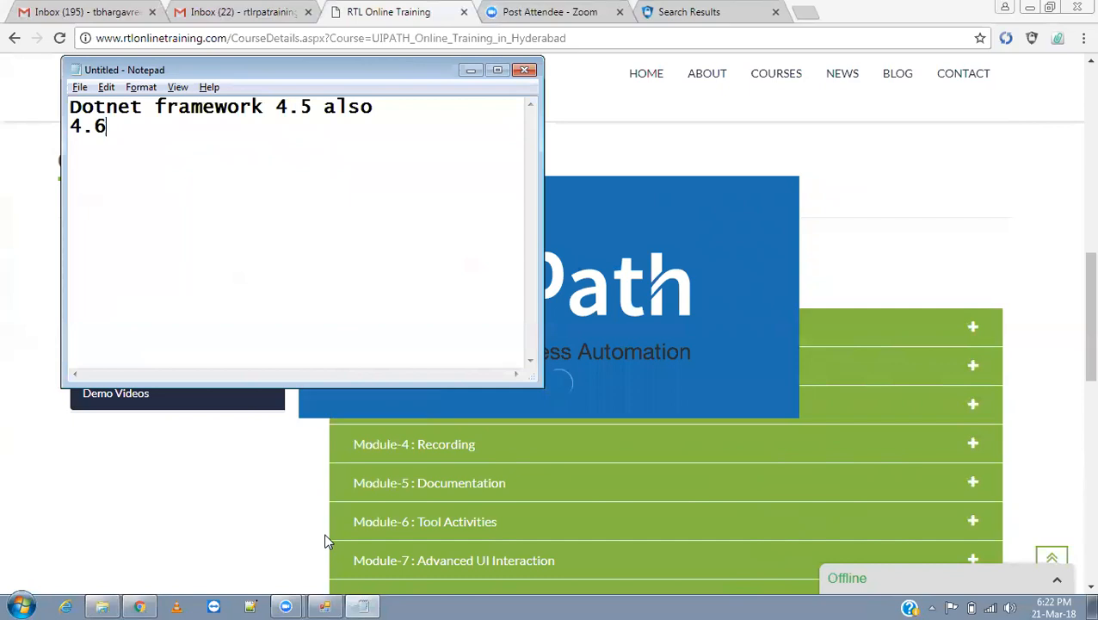
Maximize Notepad and add 'RTL Technologies' on a new line.
double_click(468, 87)
key("Return")
key("Return")
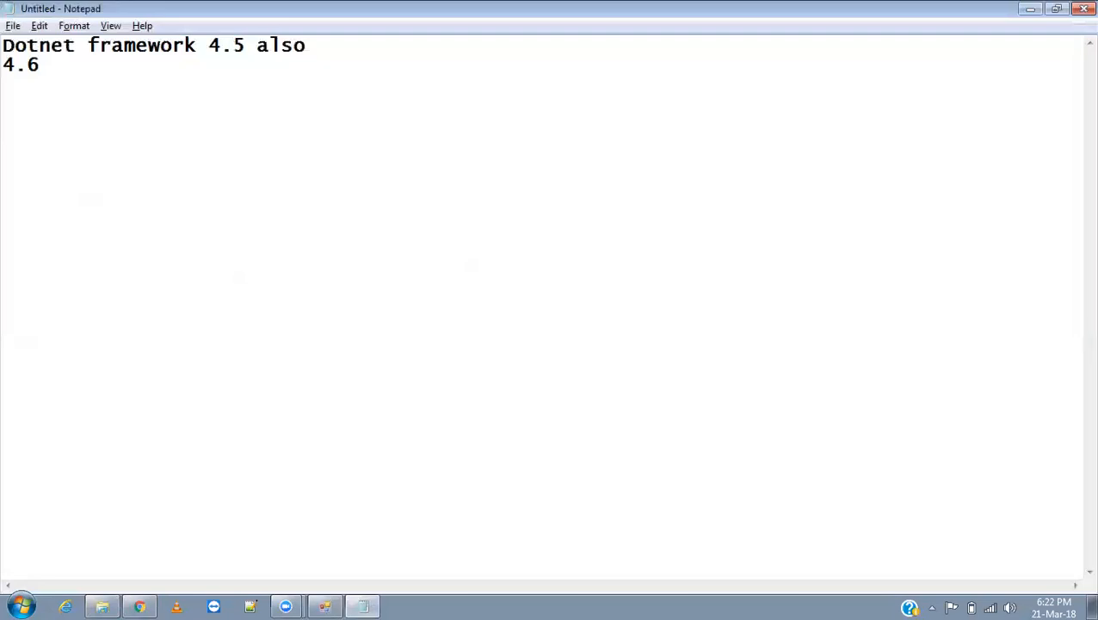
type("RTL Technologies")
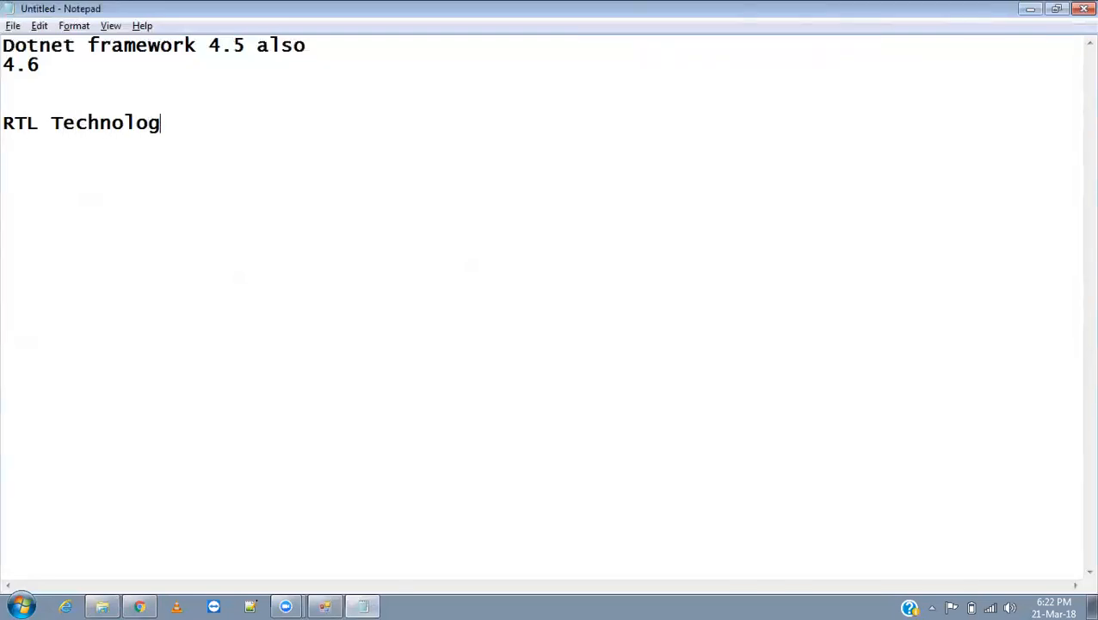
key("Return")
Type the line 'if any queries is there', correcting its typos.
type("if any quires is th")
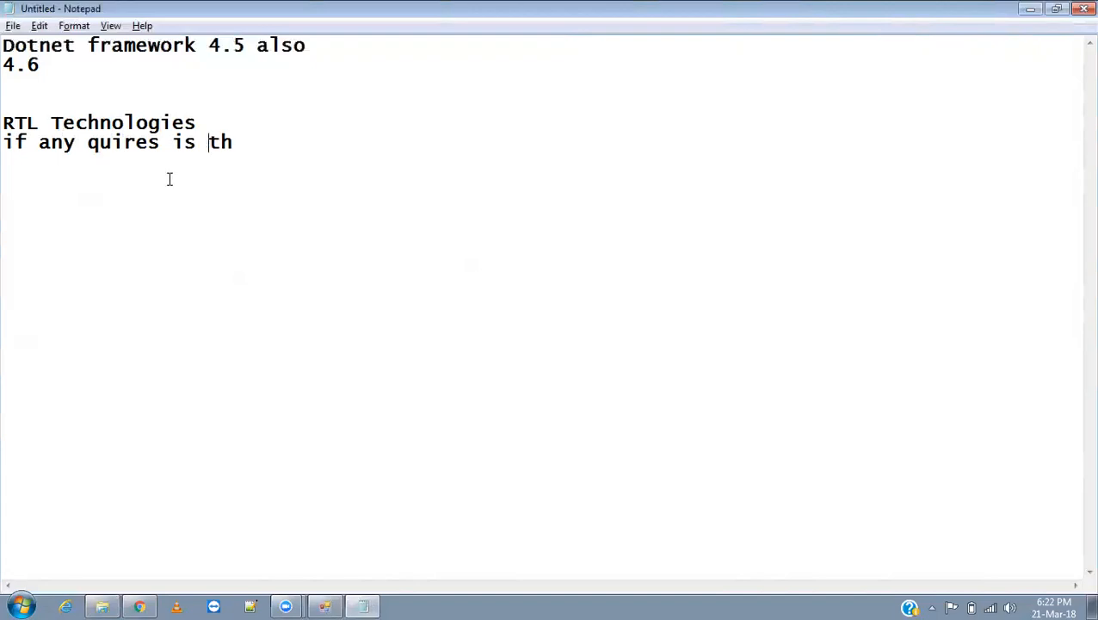
left_click(253, 144)
type("ere")
left_click(159, 144)
key("BackSpace")
key("BackSpace")
key("BackSpace")
key("BackSpace")
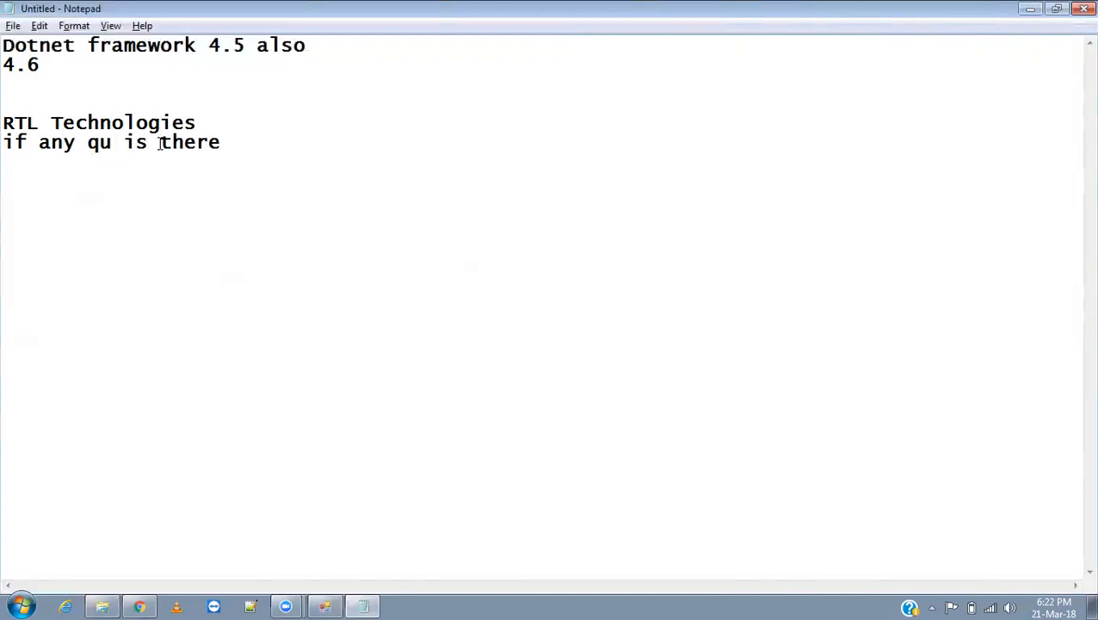
type("er")
type("ies")
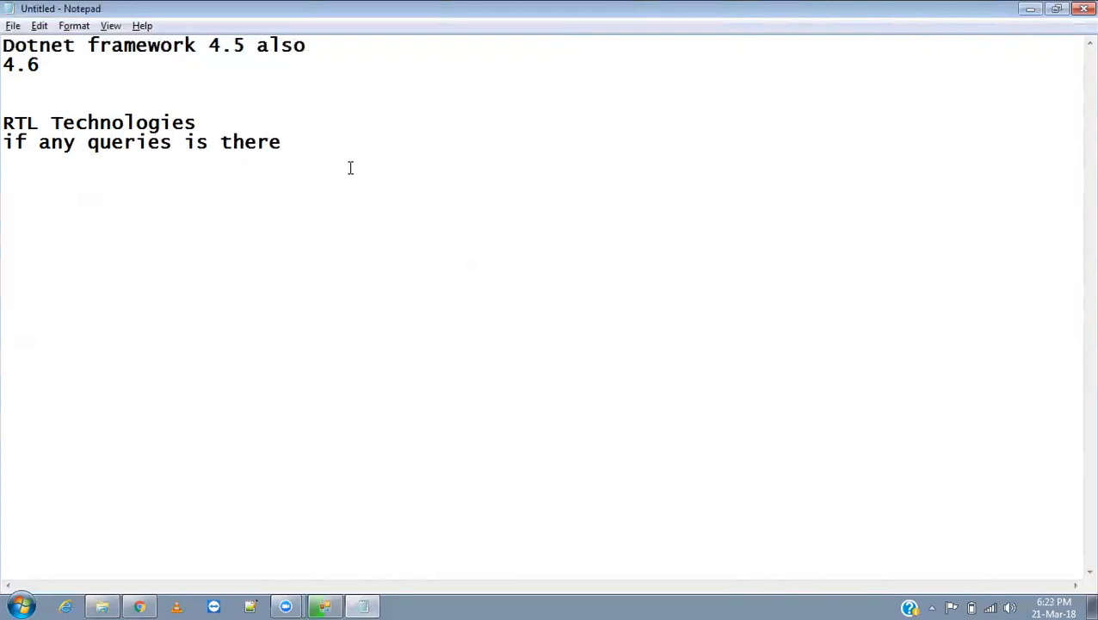
left_click(316, 146)
Finish the line with 'contact', add the contact phone number below, then return to Chrome.
type("contact")
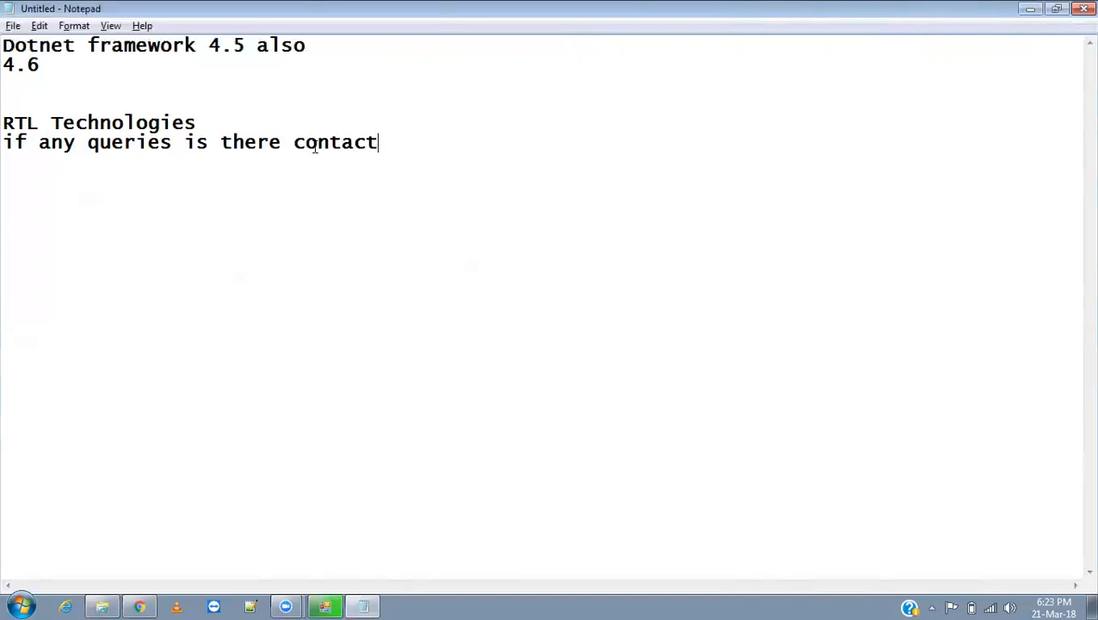
key("Return")
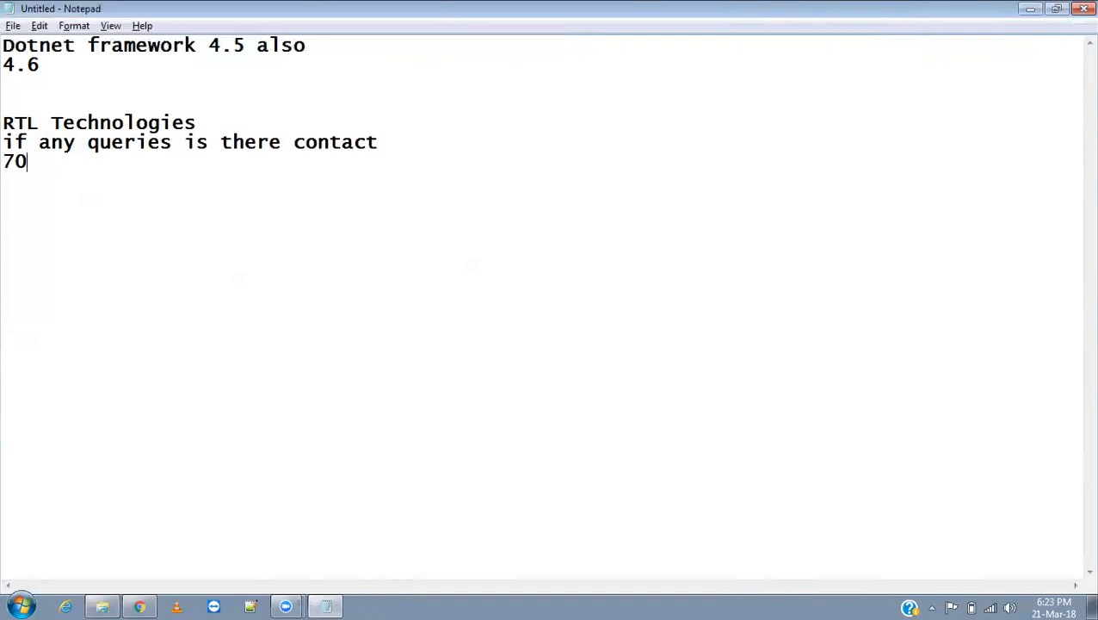
key("Return")
key("alt+Tab")
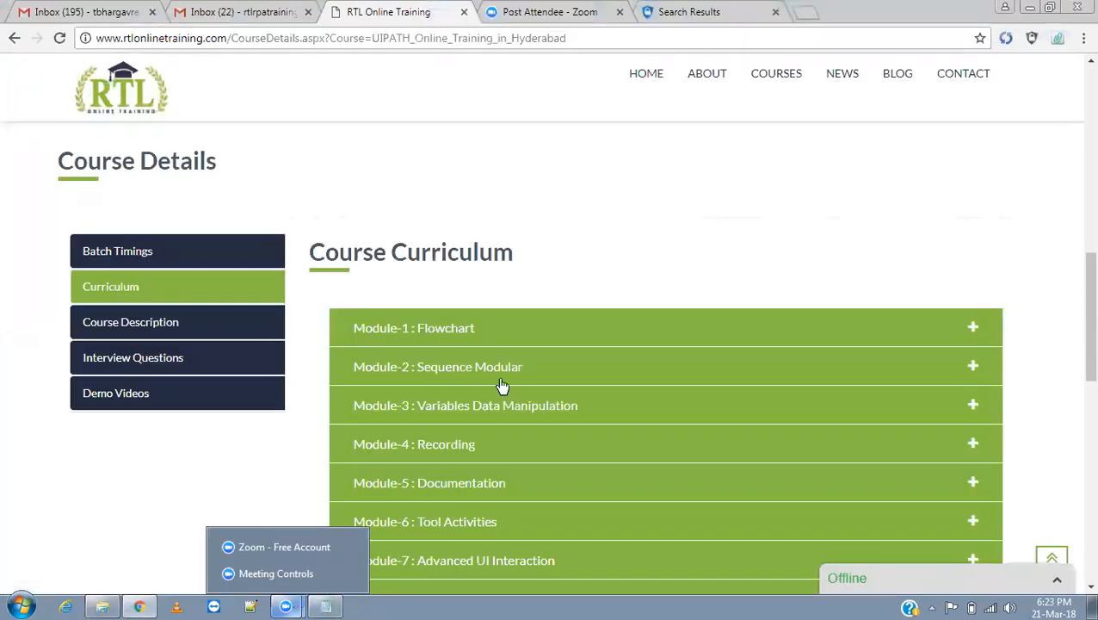
Clear the desktop and launch UiPath Studio, letting it load to its Start page.
left_click(1030, 10)
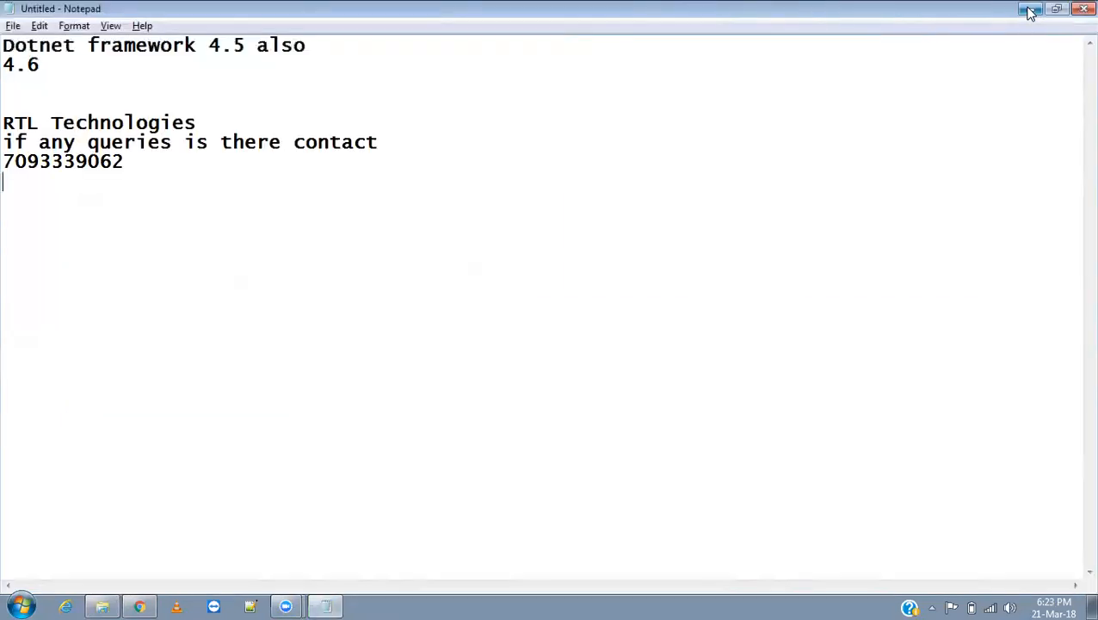
left_click(1031, 10)
left_click(1031, 11)
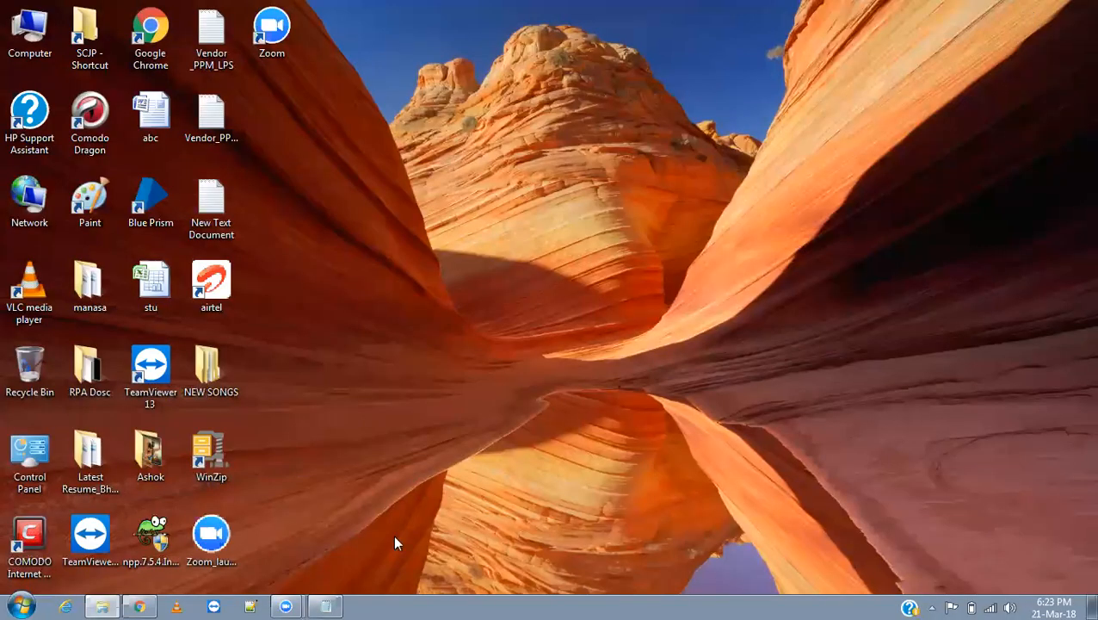
left_click(325, 605)
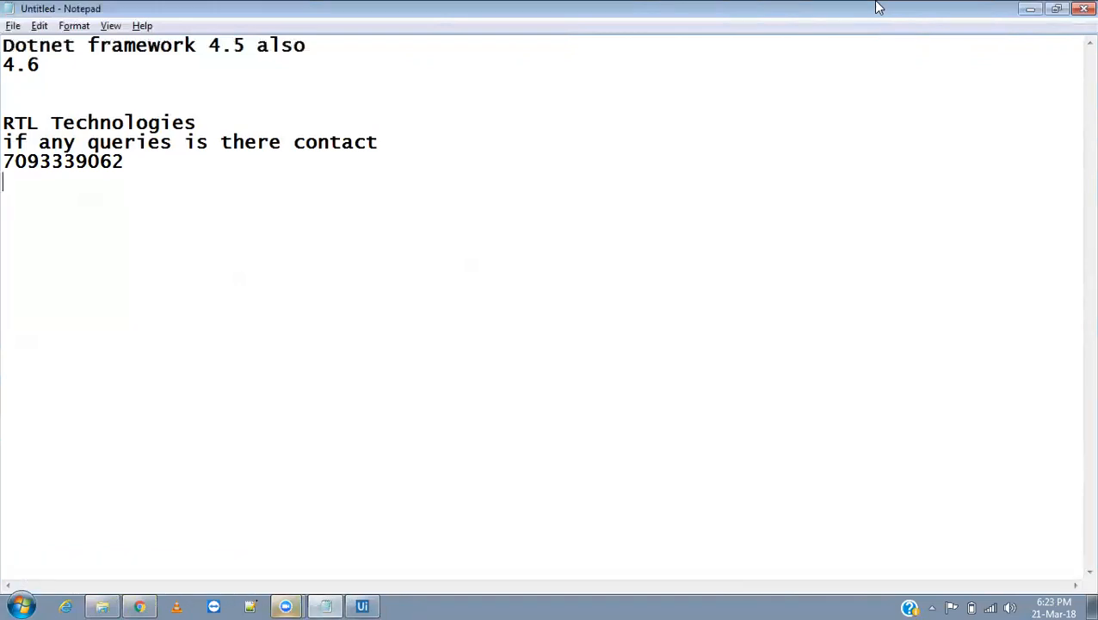
mouse_move(334, 603)
left_click(377, 599)
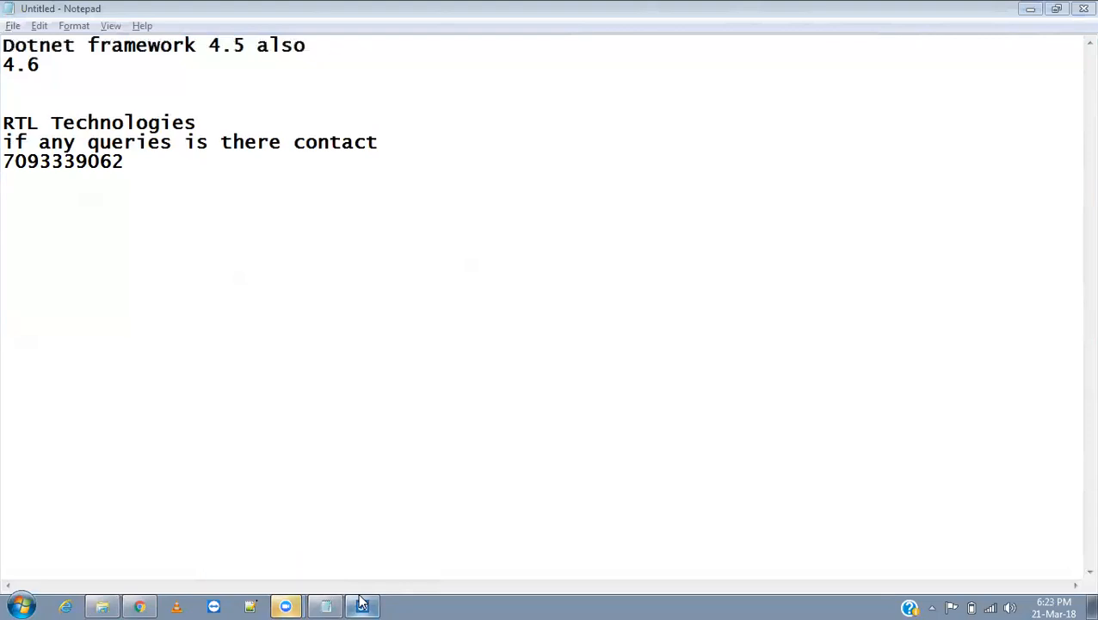
left_click(362, 602)
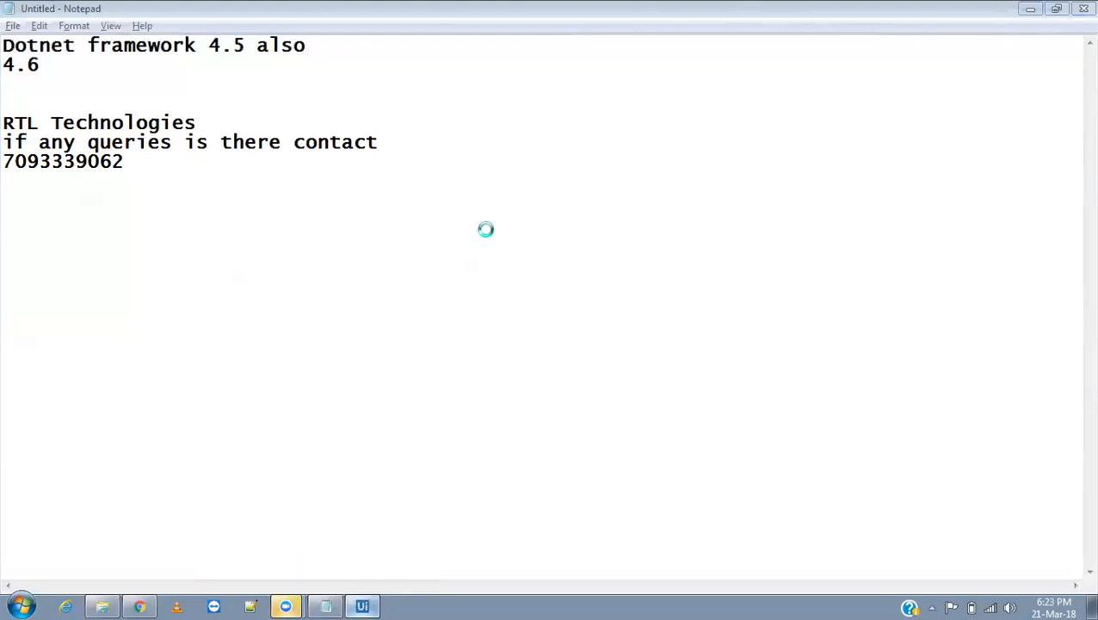
left_click(1029, 11)
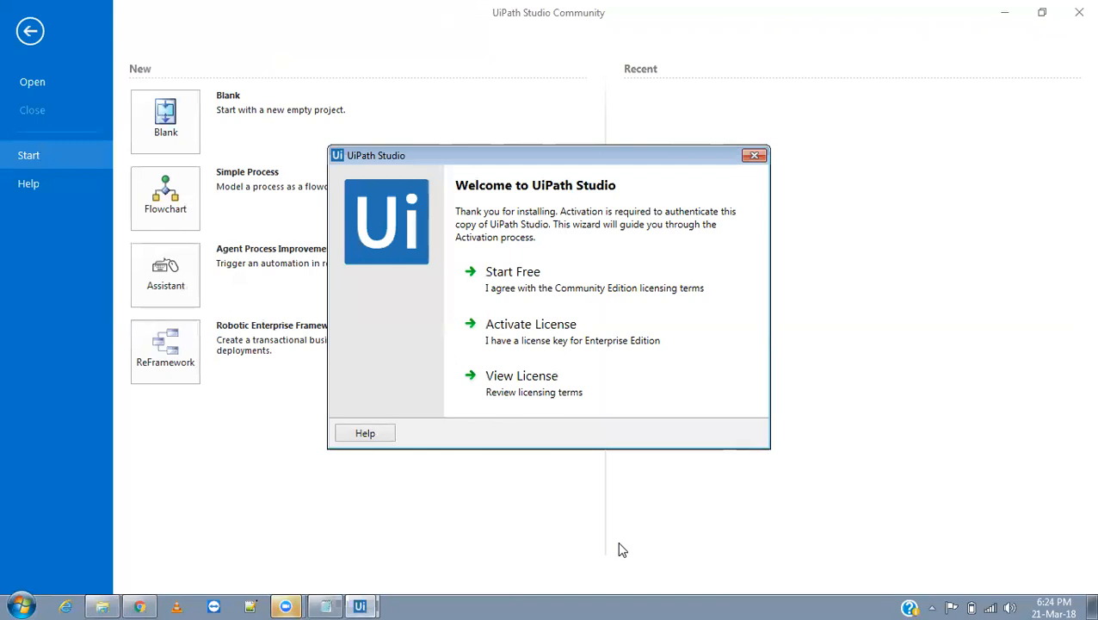
Choose Start Free, enter the registration email address and activate the Community edition.
left_click(514, 279)
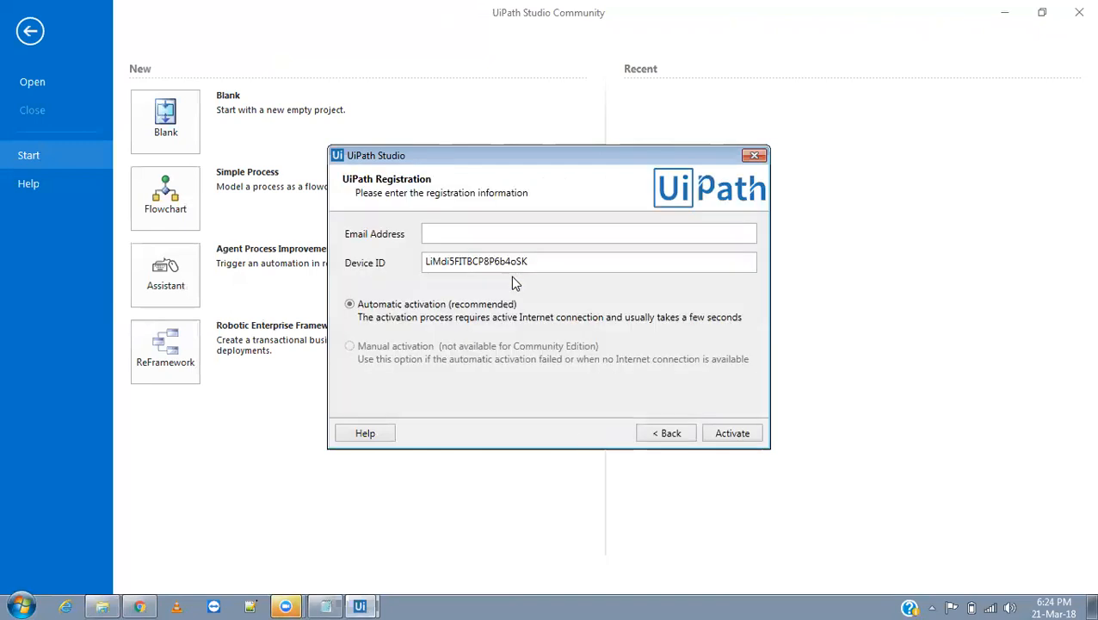
left_click(464, 234)
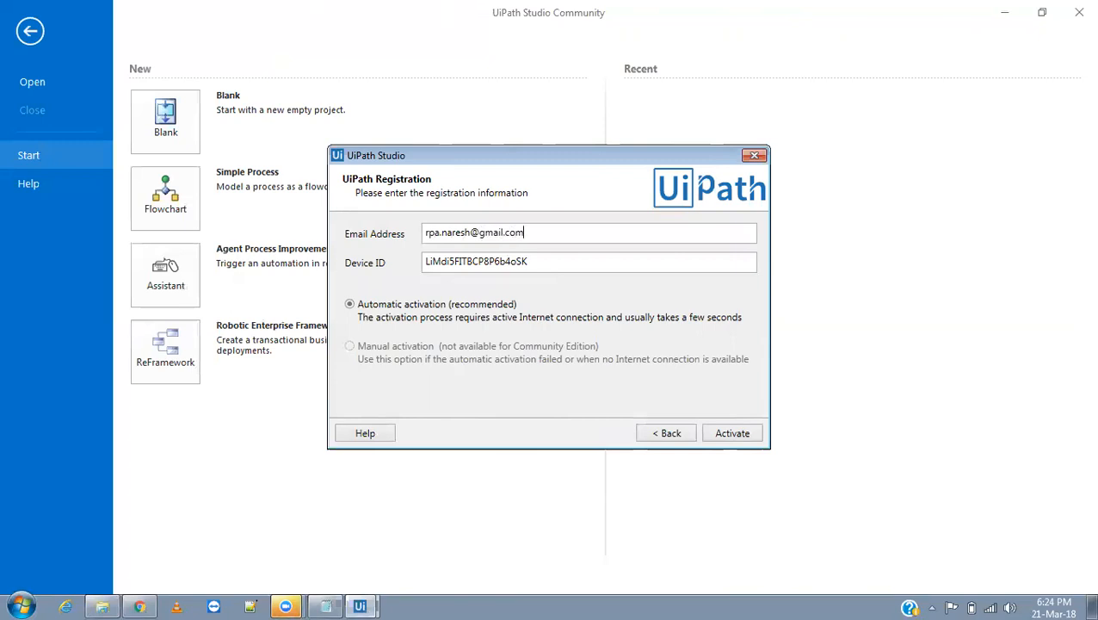
left_click(734, 439)
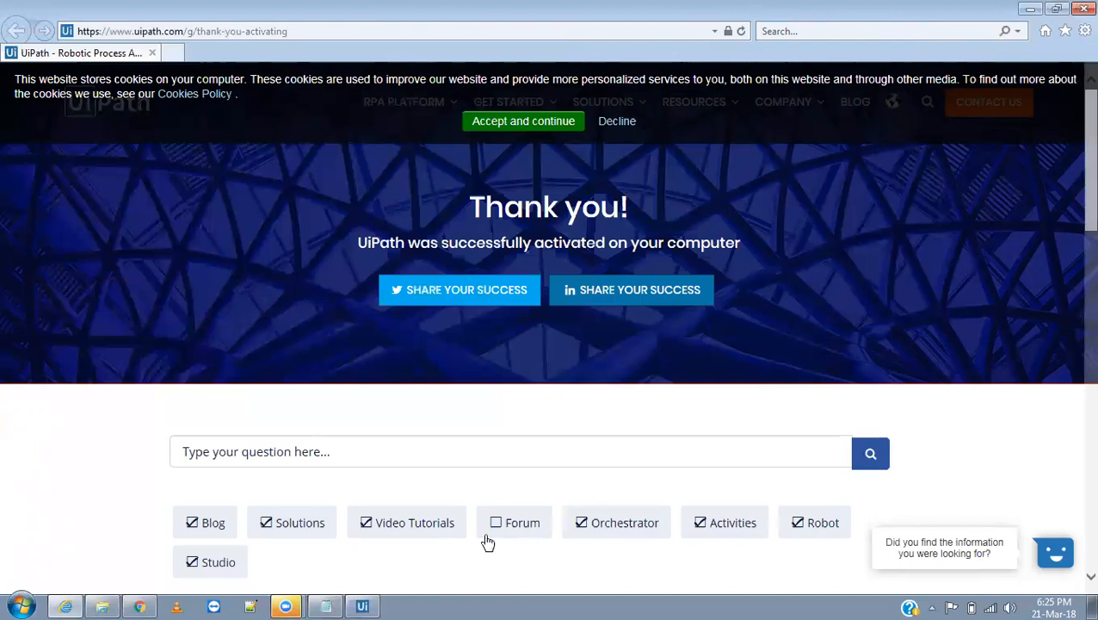
Bring the UiPath Studio Start screen back in front of the thank-you page.
right_click(358, 603)
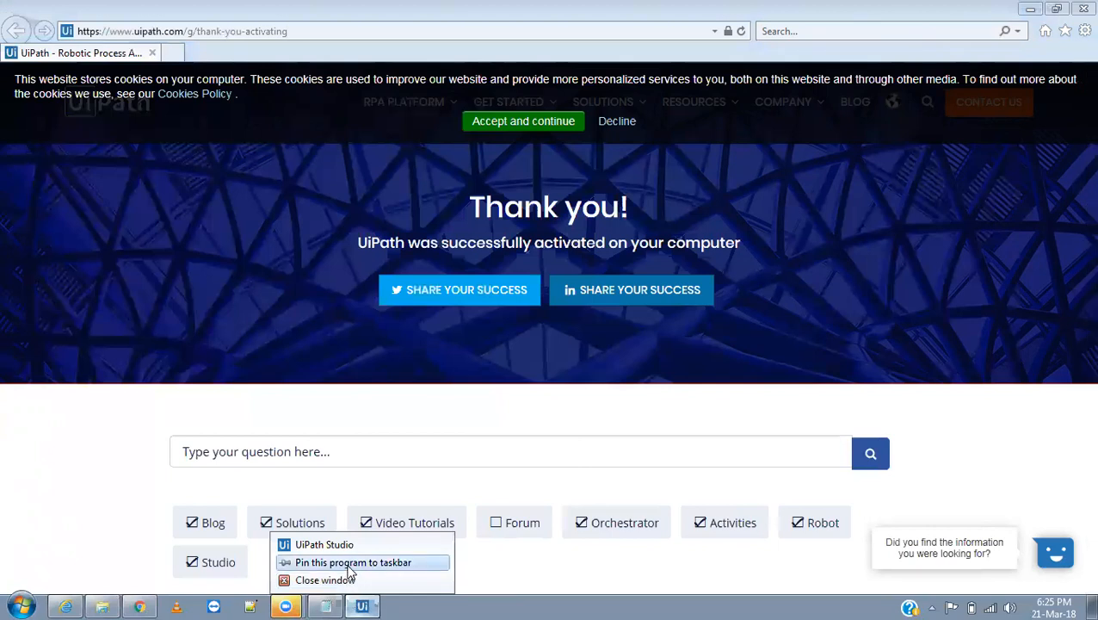
left_click(349, 566)
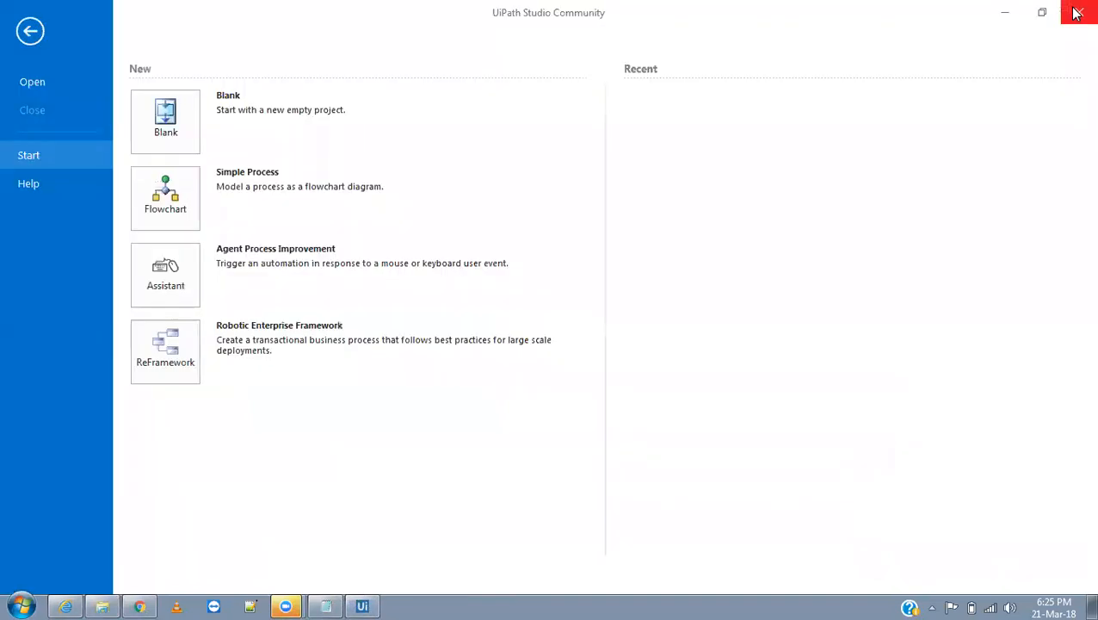
Cycle through UiPath Studio, Notepad and the RTL course page, then bring up Zoom's end-meeting prompt.
left_click(1004, 12)
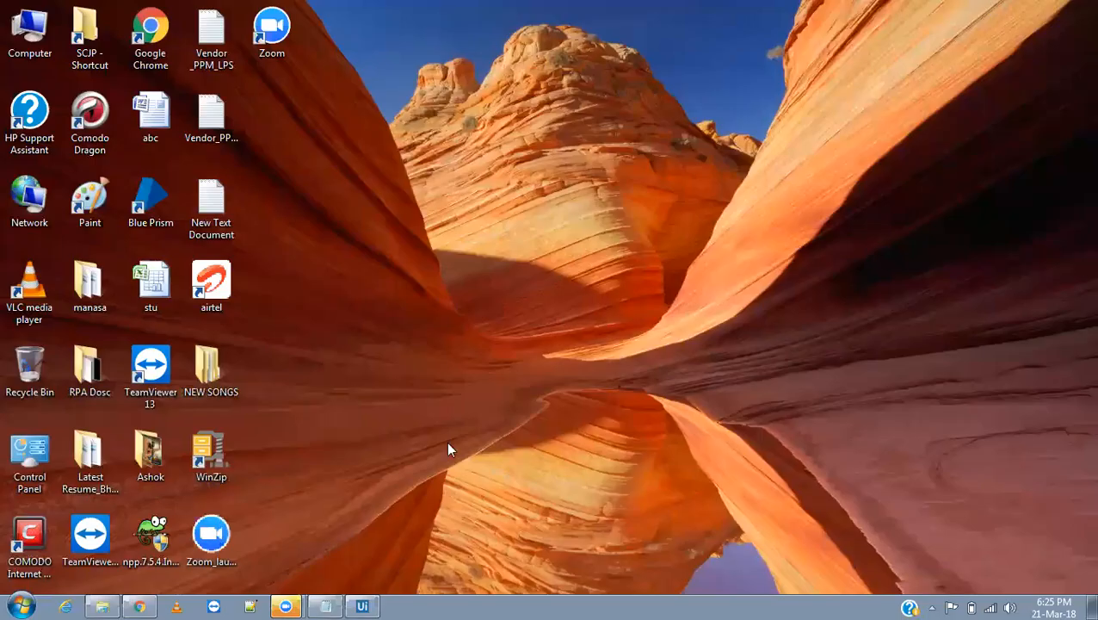
left_click(142, 605)
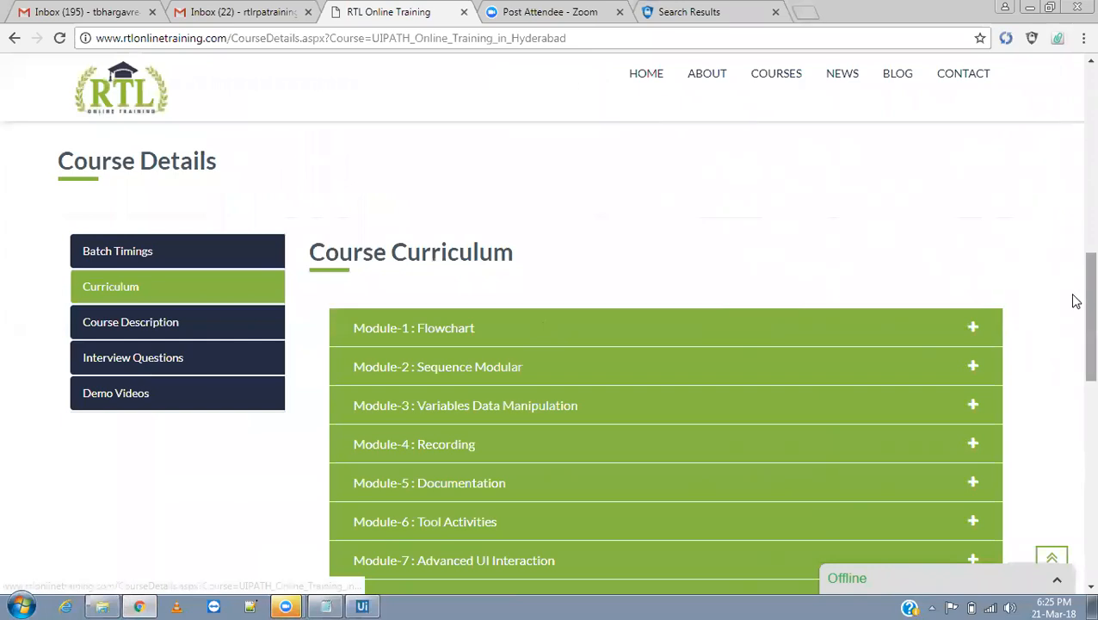
left_click(326, 605)
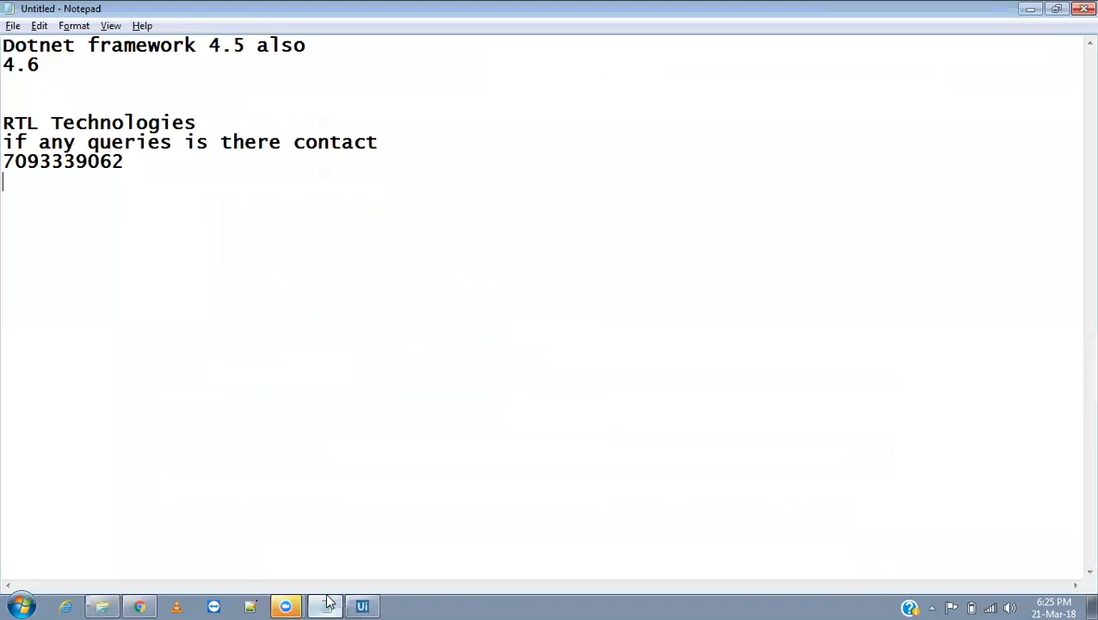
mouse_move(360, 602)
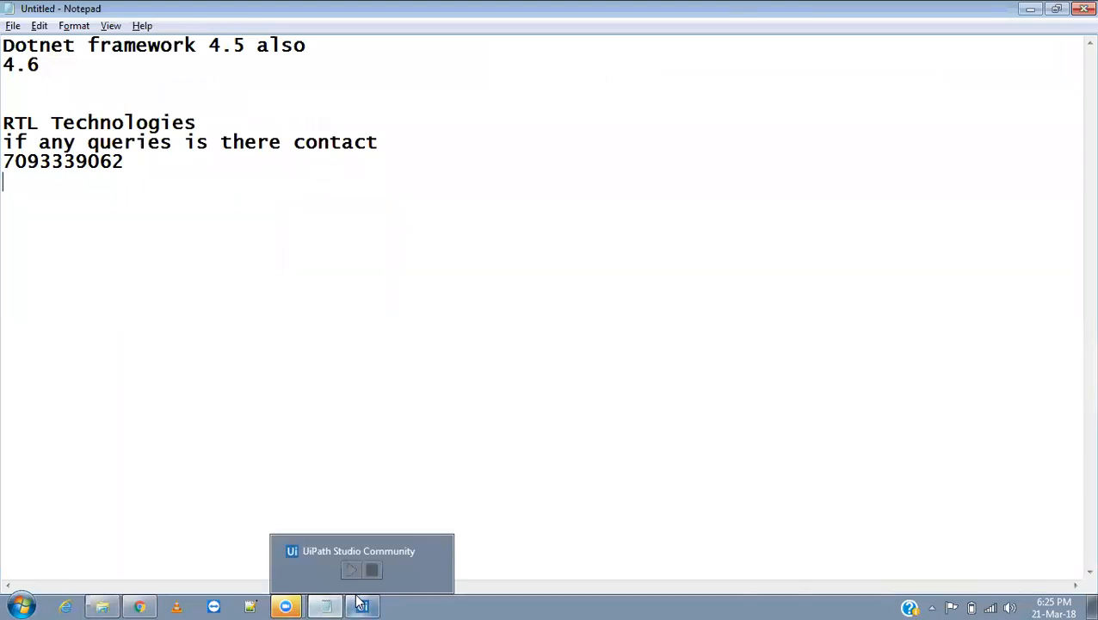
left_click(378, 602)
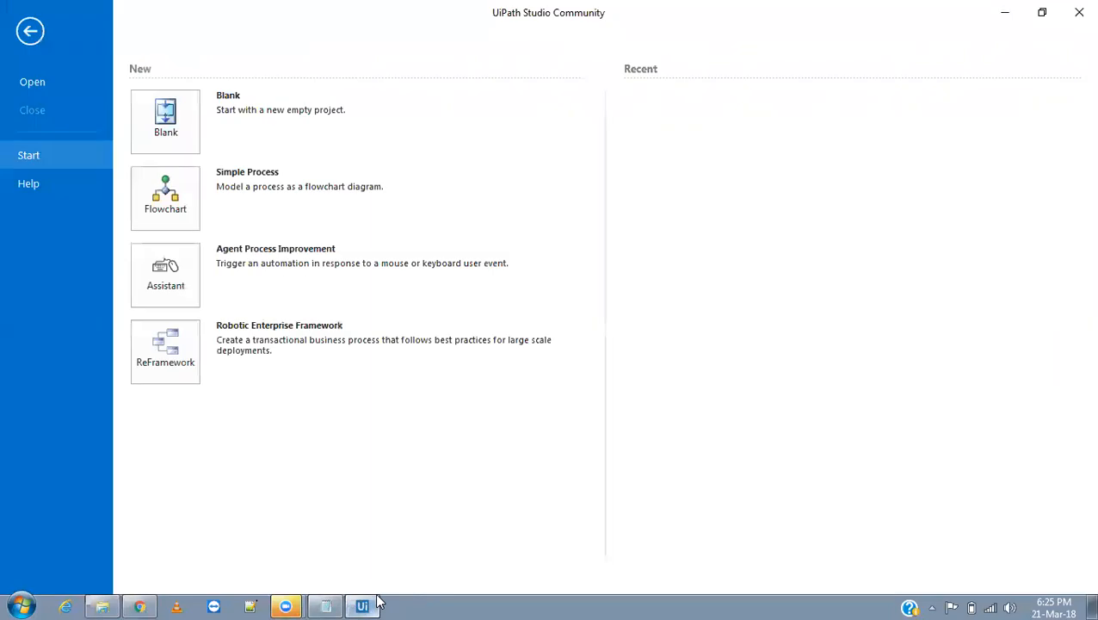
left_click(139, 607)
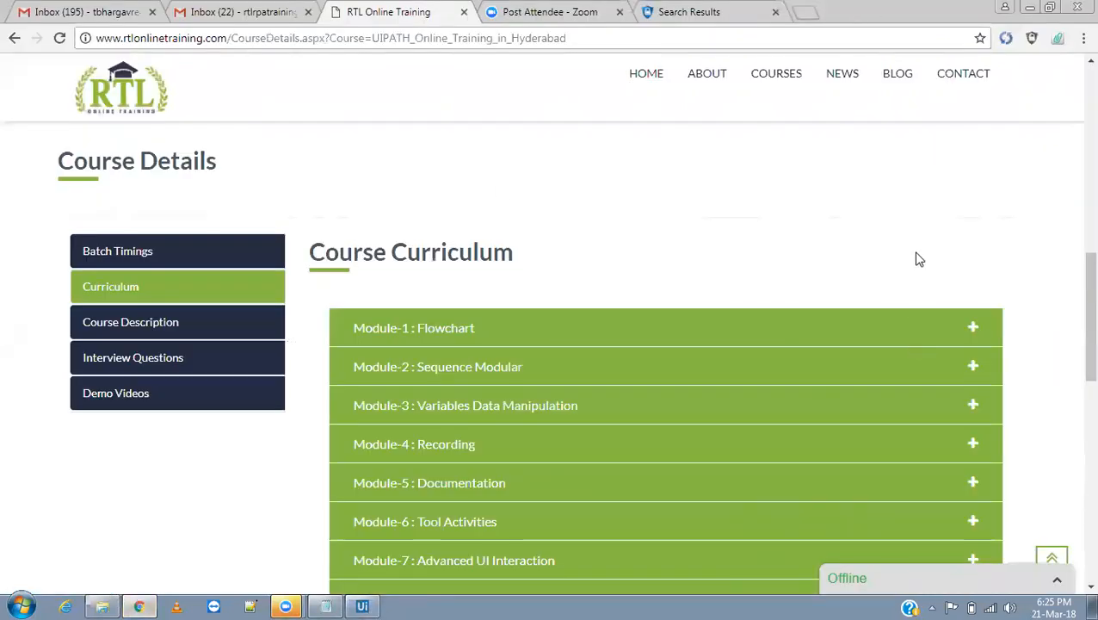
left_click(945, 138)
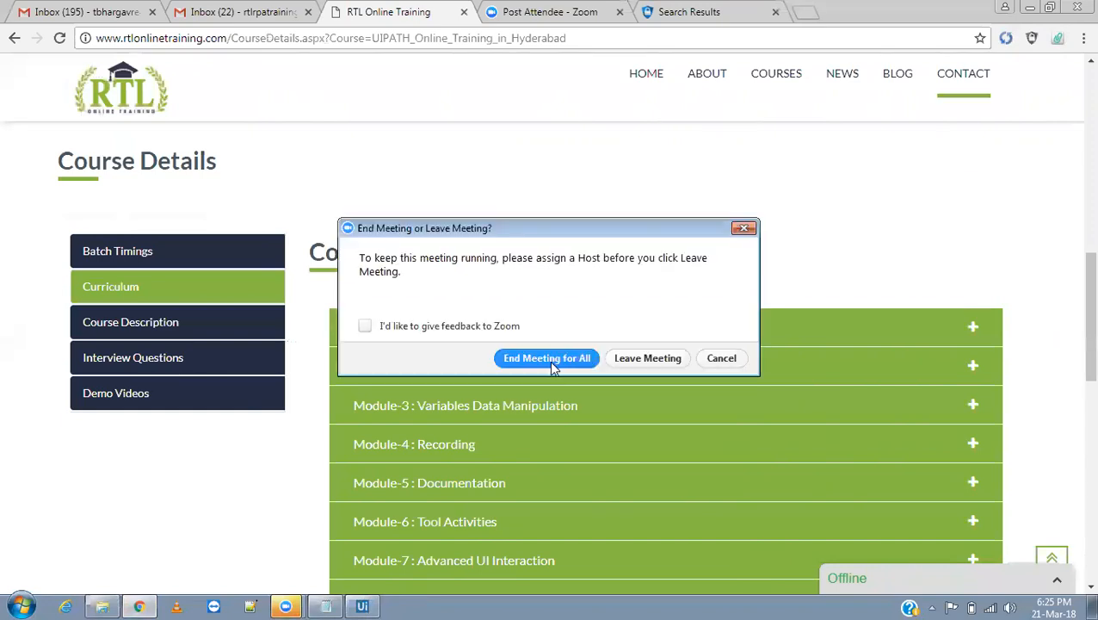